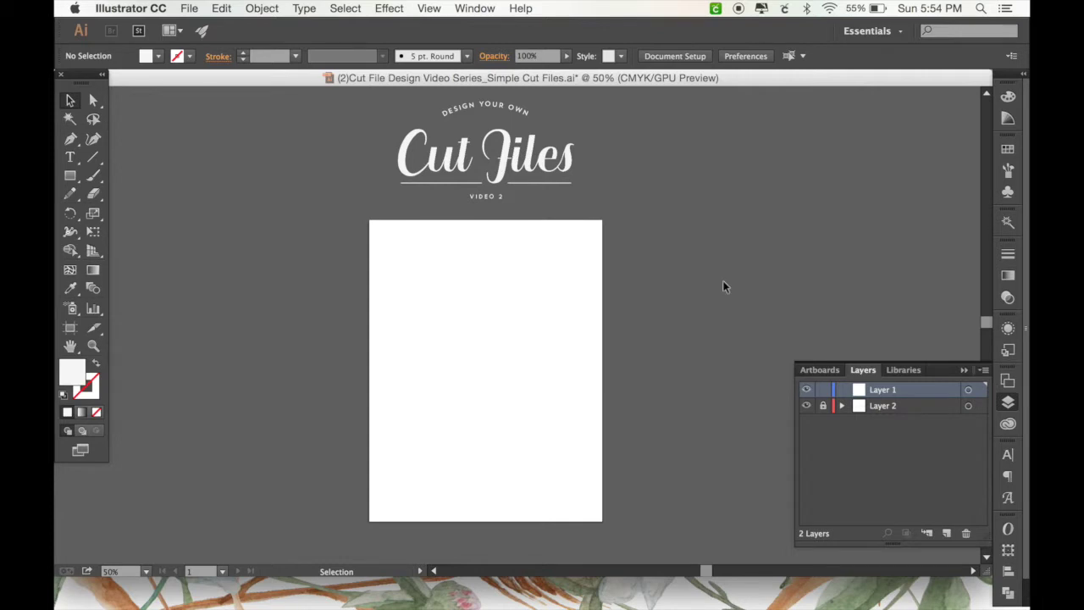
Step: Select the Pen tool and zoom the blank artboard to 100%
left_click(70, 139)
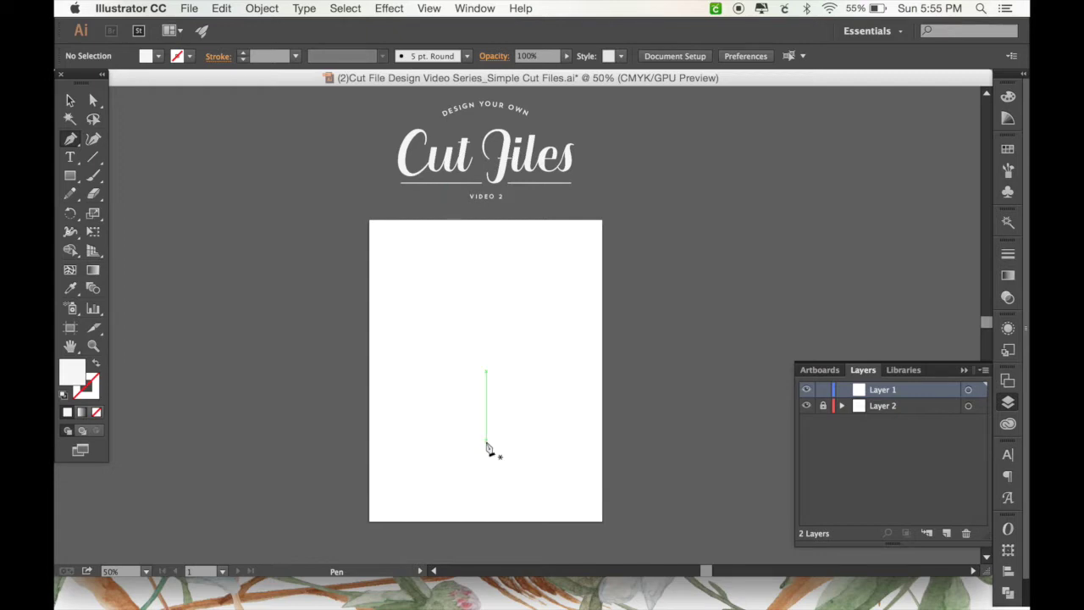
key("super+equal")
key("super+equal")
Step: Draw a half-heart path from the bottom tip, through a curved lobe, to the top centre
scroll(485, 447, "down", 1)
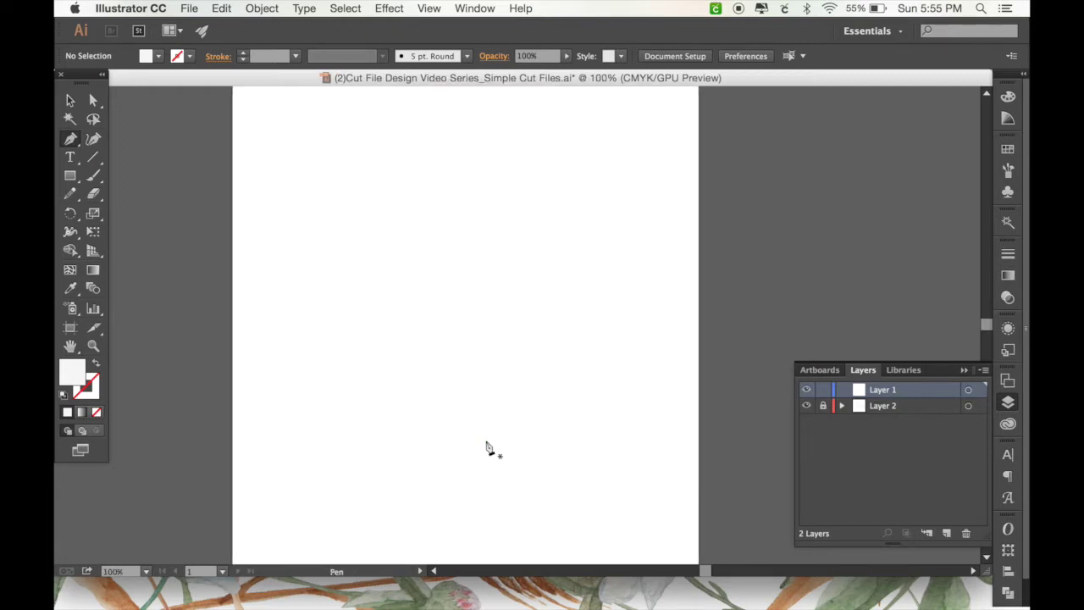
left_click(461, 413)
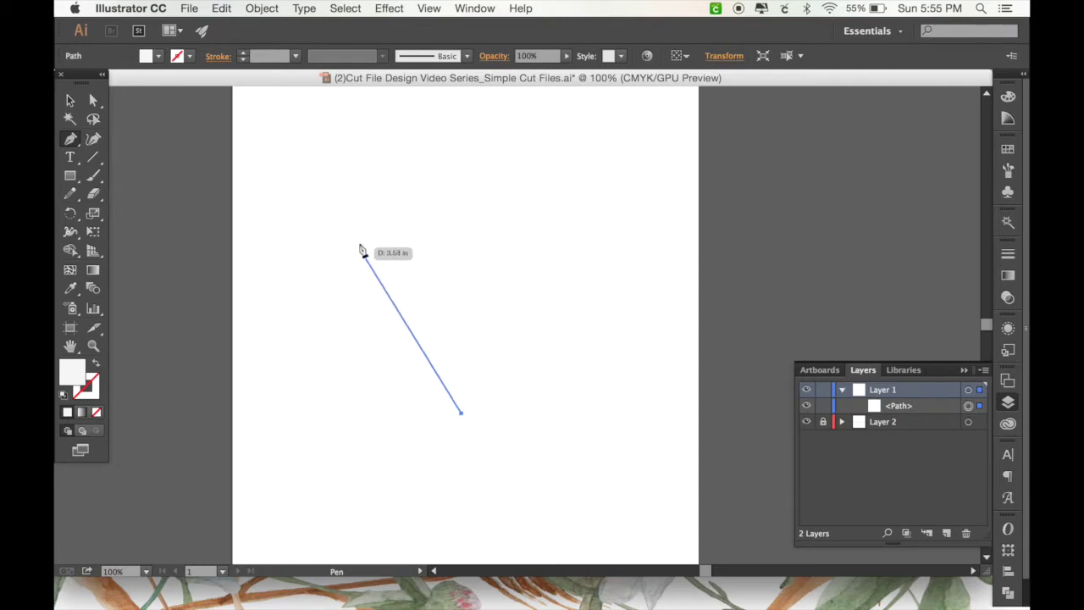
left_click_drag(360, 240, 399, 173)
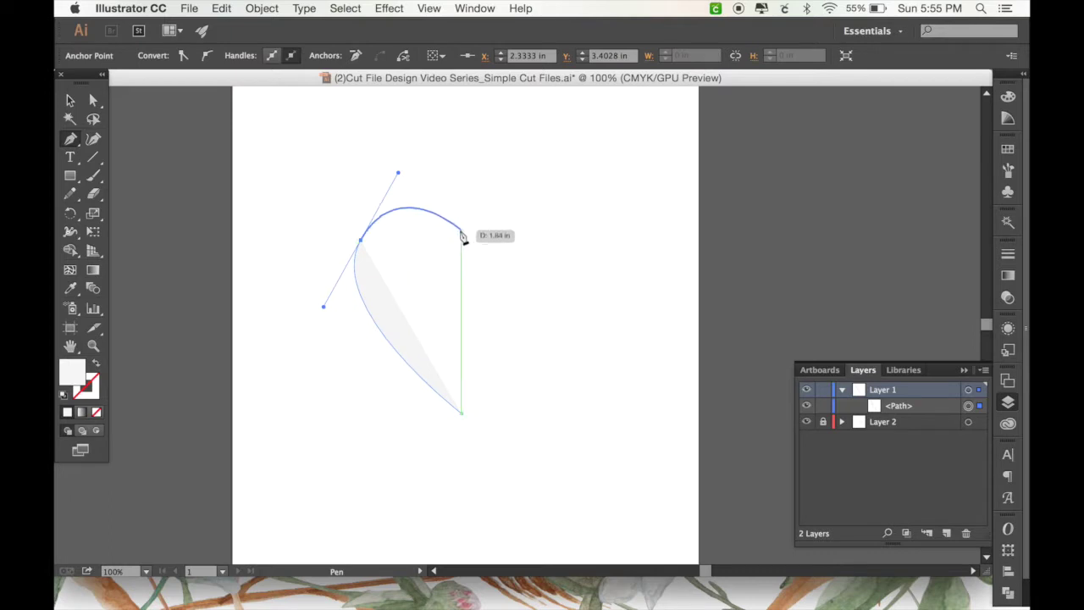
left_click(462, 233)
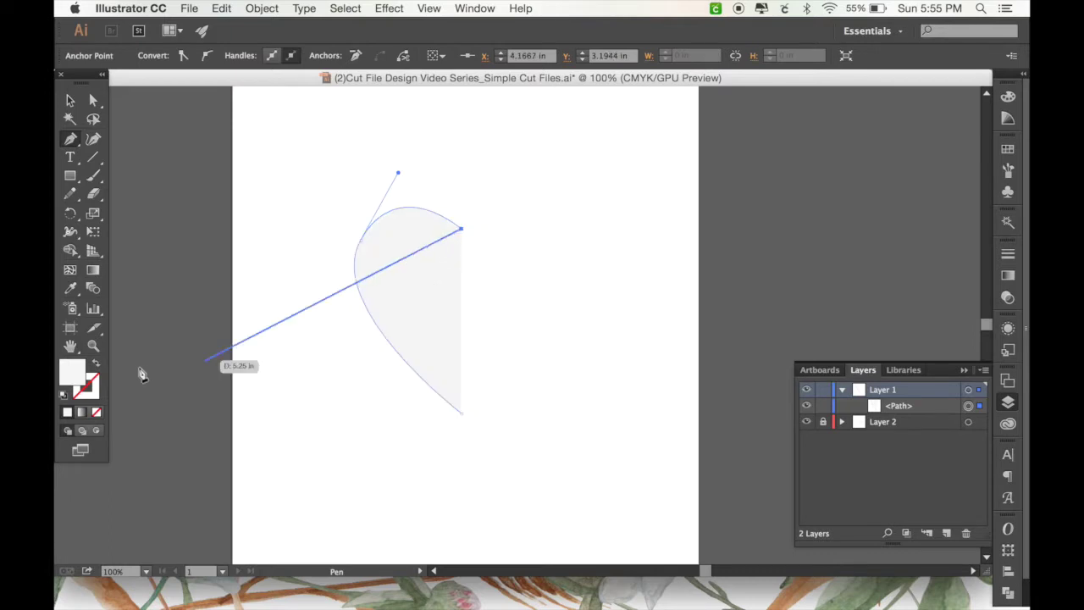
Step: Fill the half-heart with light green (9dd6a4)
double_click(71, 372)
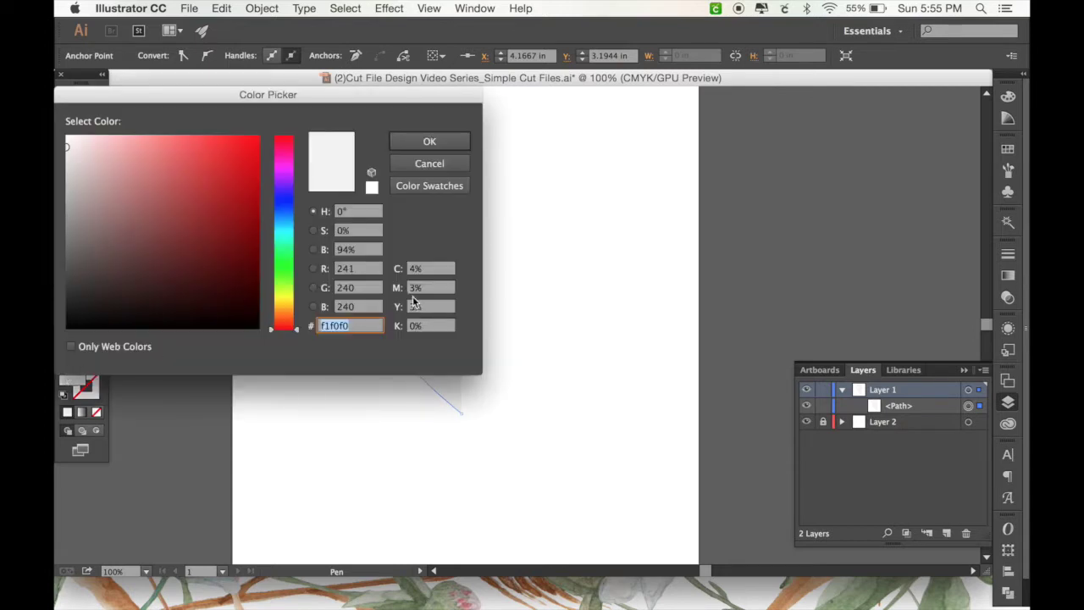
left_click(282, 263)
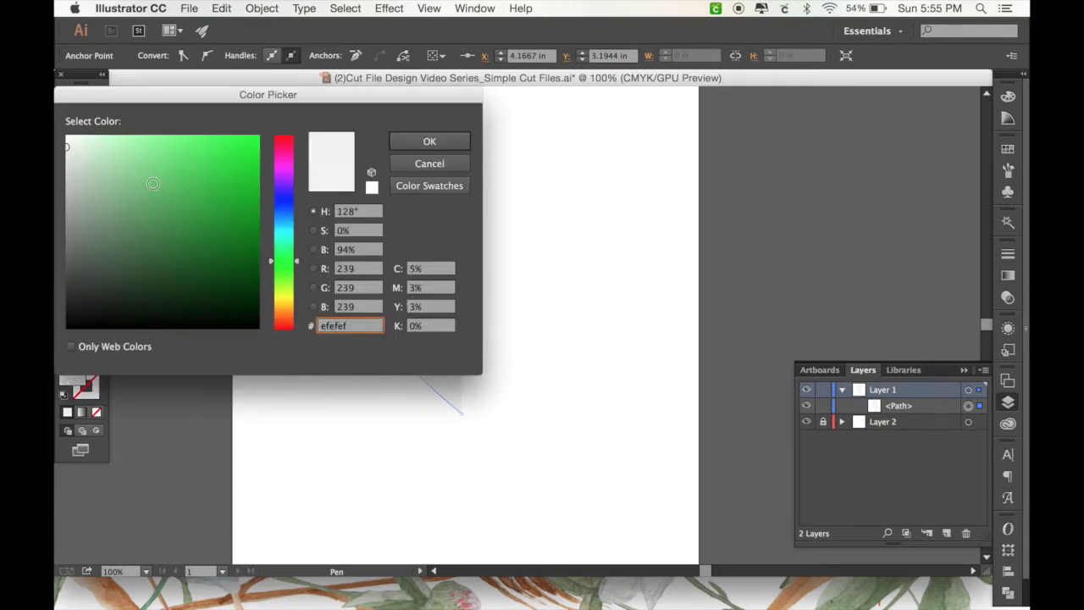
left_click(117, 165)
left_click(453, 145)
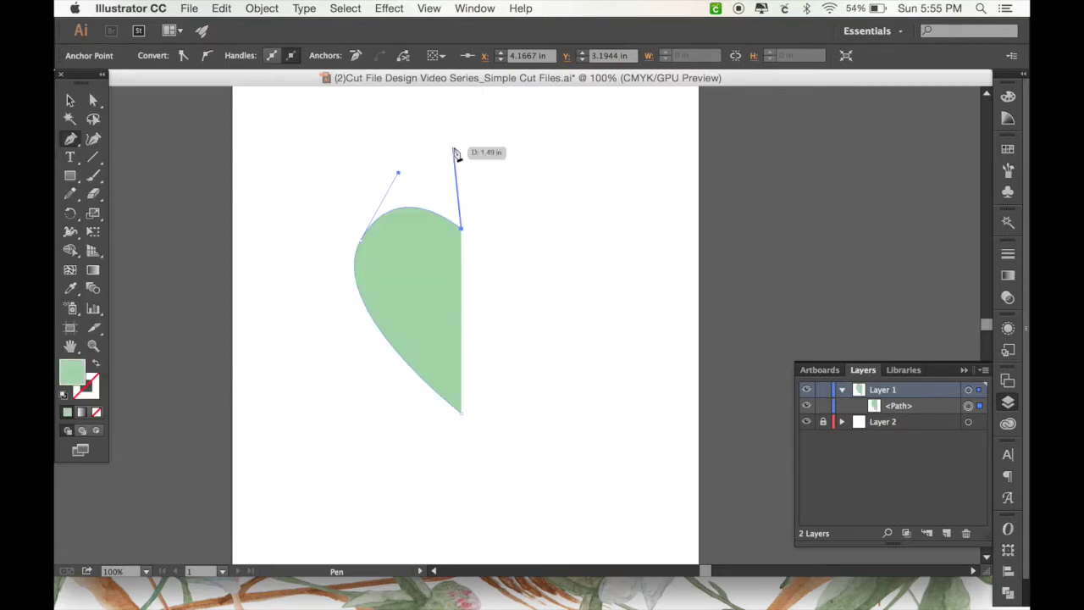
Step: Select the green half-heart, Edit > Copy it, and Edit > Paste in Front
left_click(70, 101)
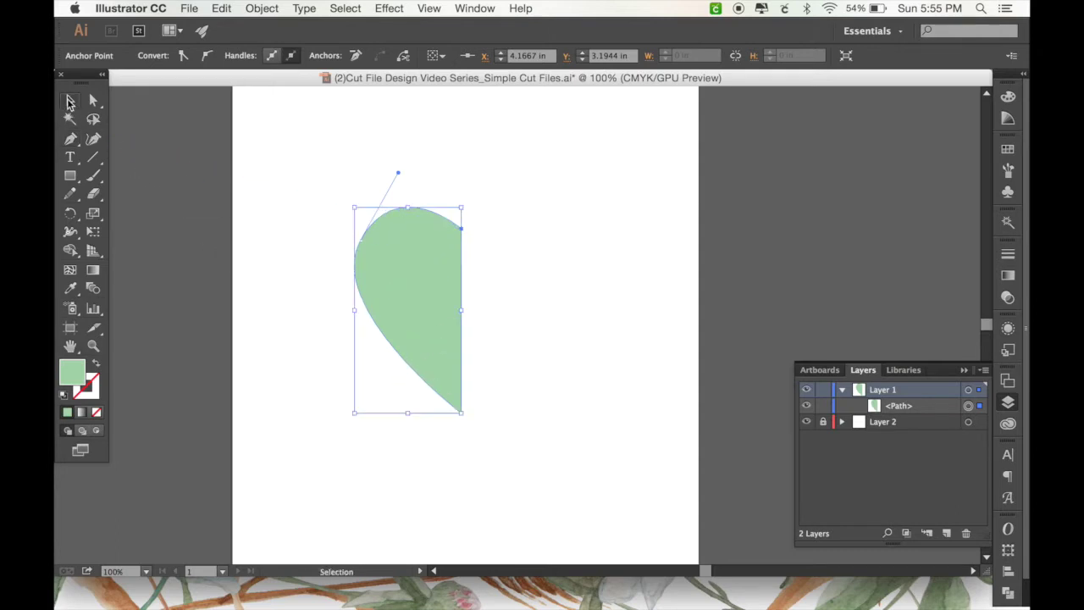
left_click(558, 280)
scroll(555, 397, "right", 1)
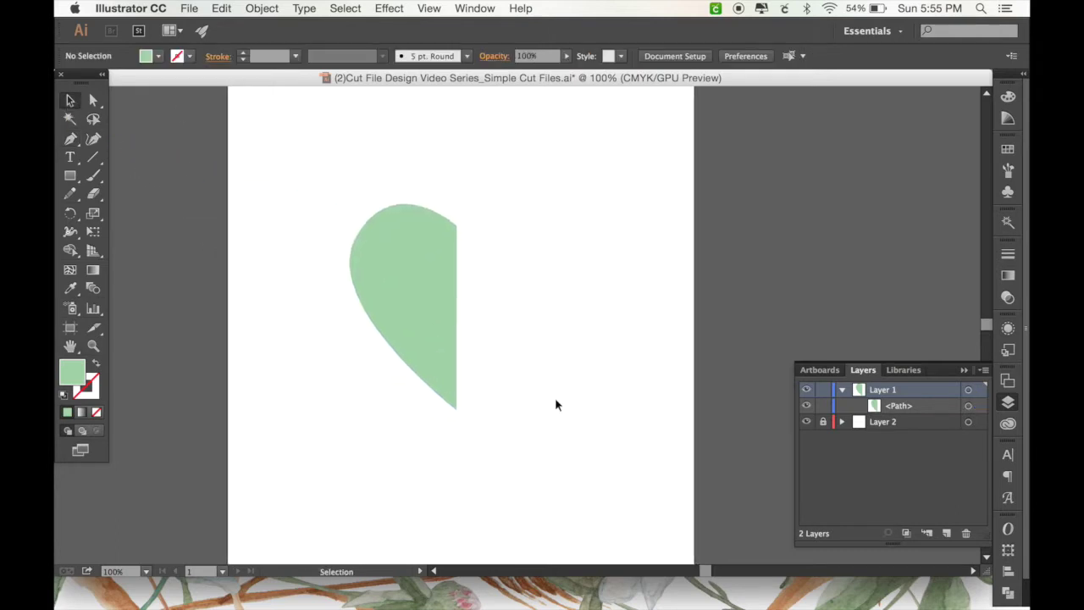
left_click(402, 293)
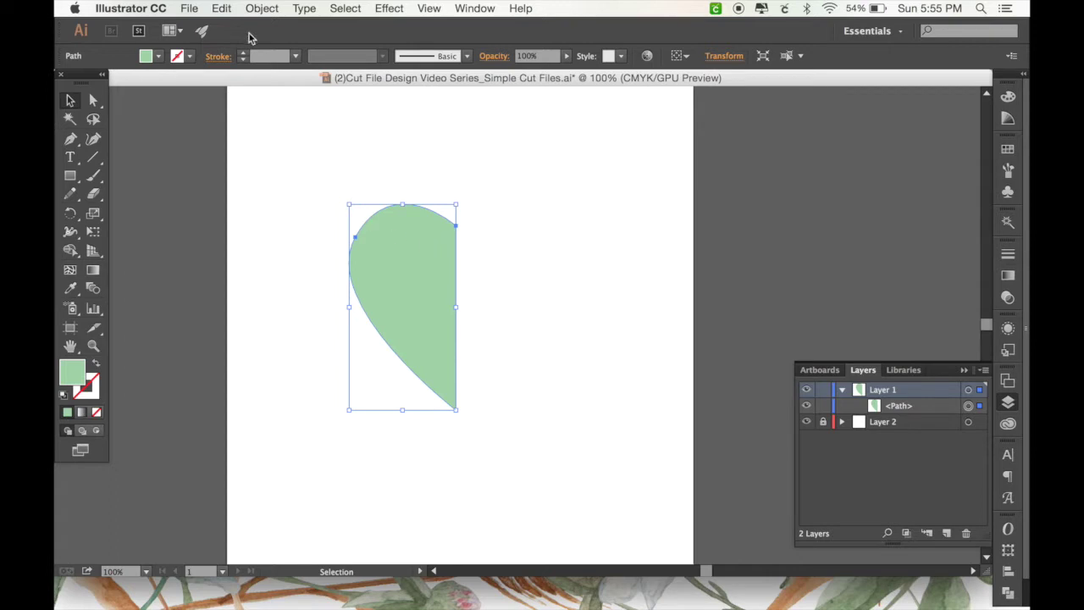
left_click(222, 10)
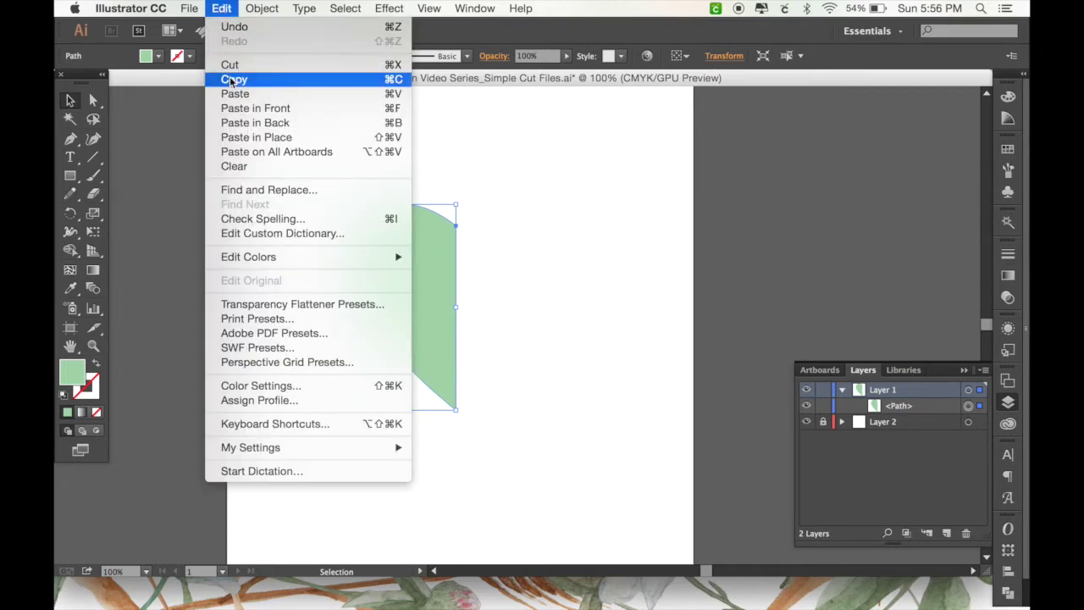
left_click(374, 80)
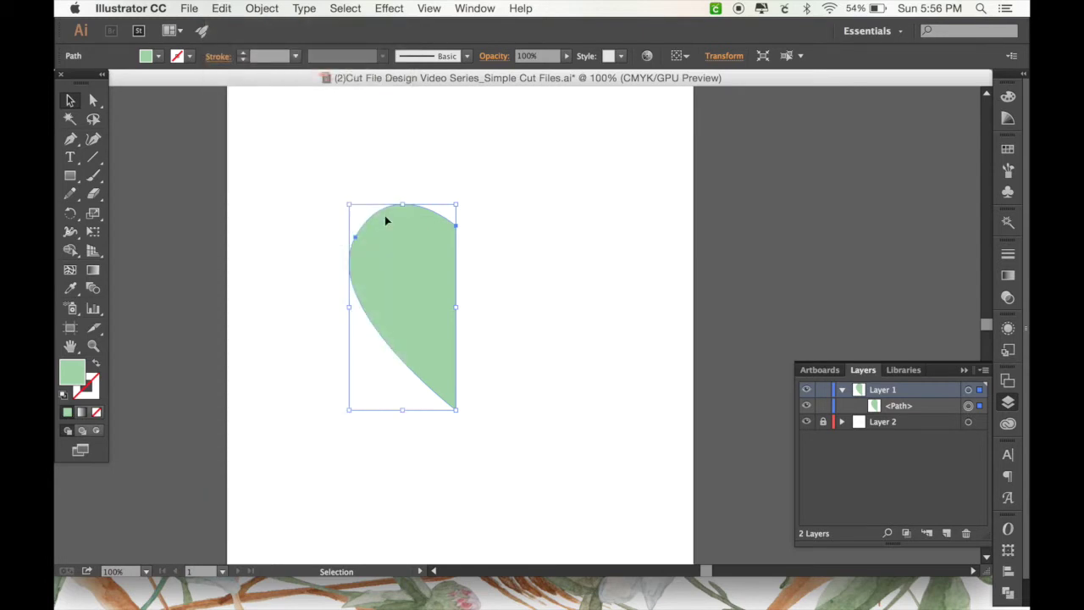
left_click(225, 7)
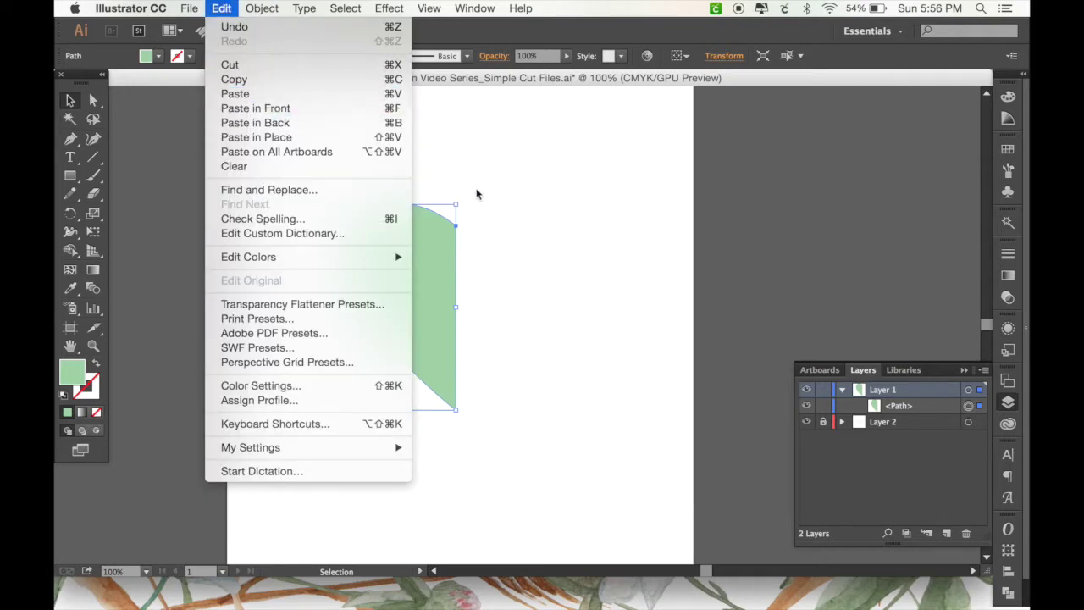
left_click(392, 111)
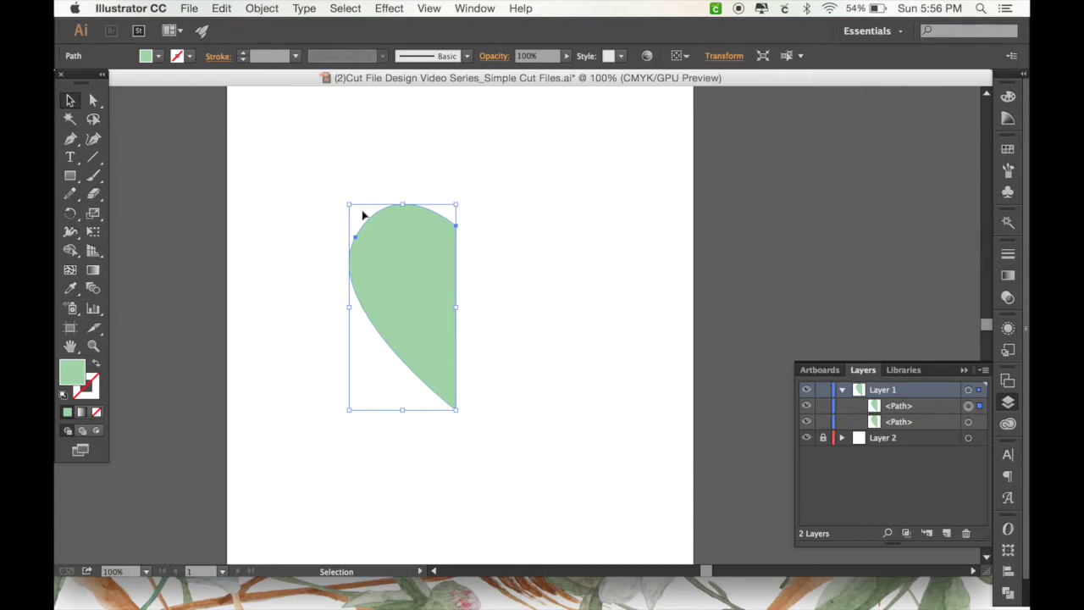
Step: Reflect the stacked half-heart copy across the Vertical axis with Preview enabled
right_click(410, 267)
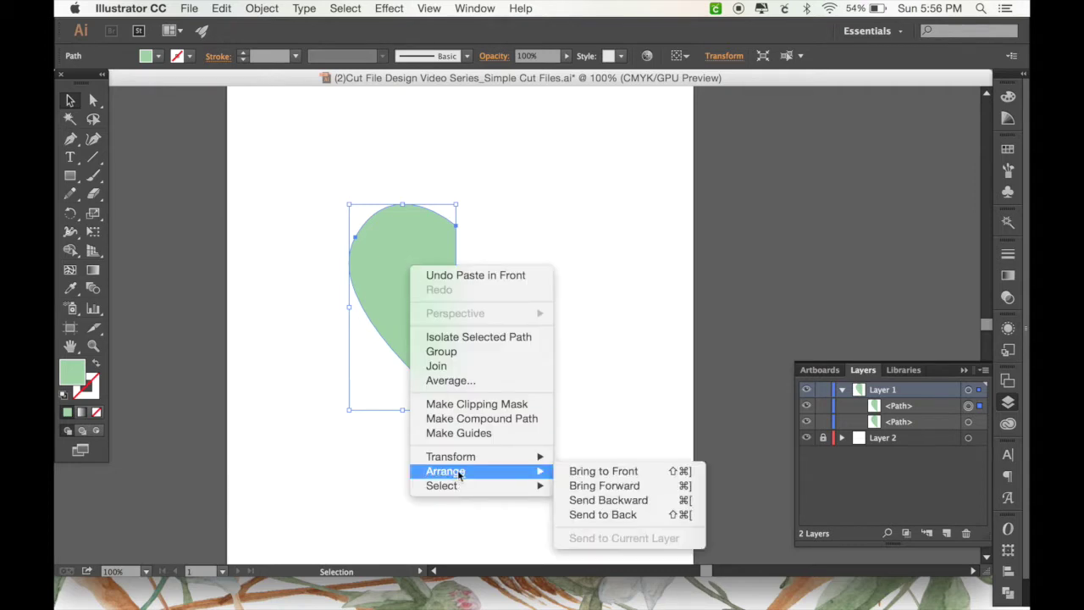
mouse_move(462, 464)
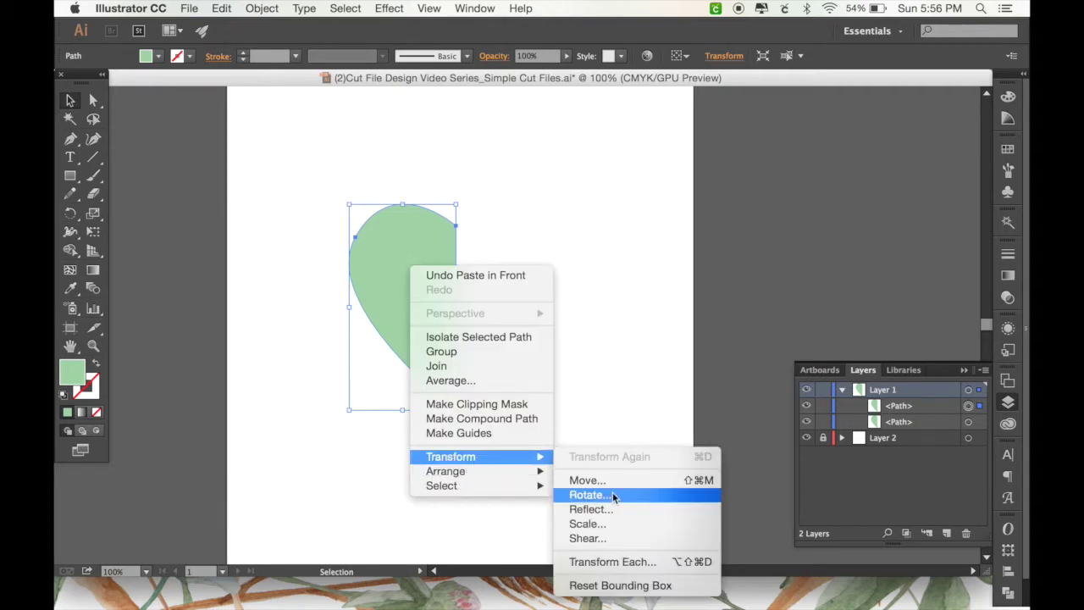
left_click(588, 509)
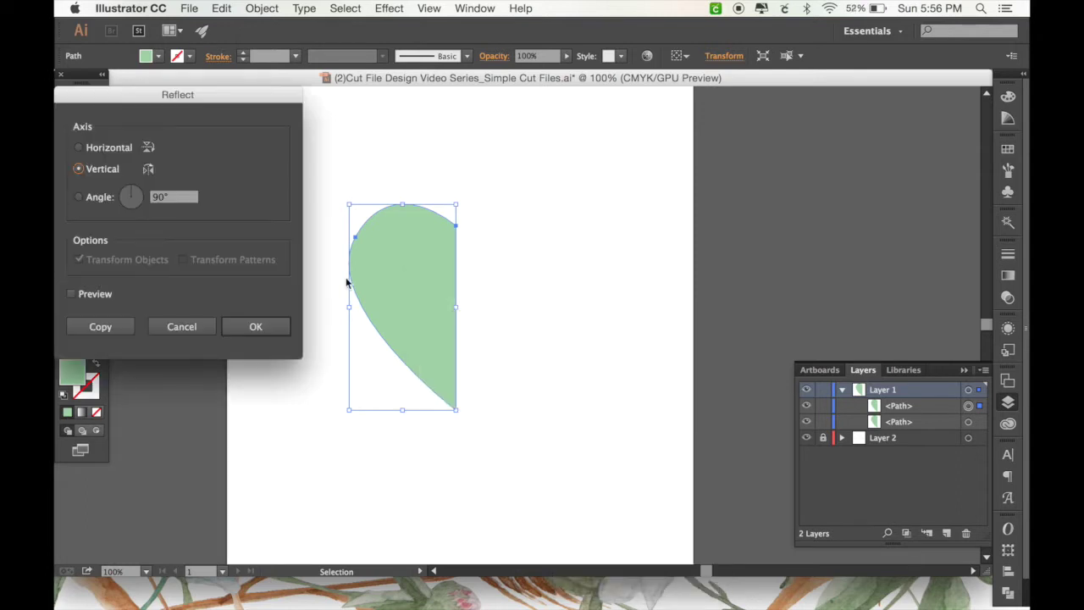
left_click(71, 293)
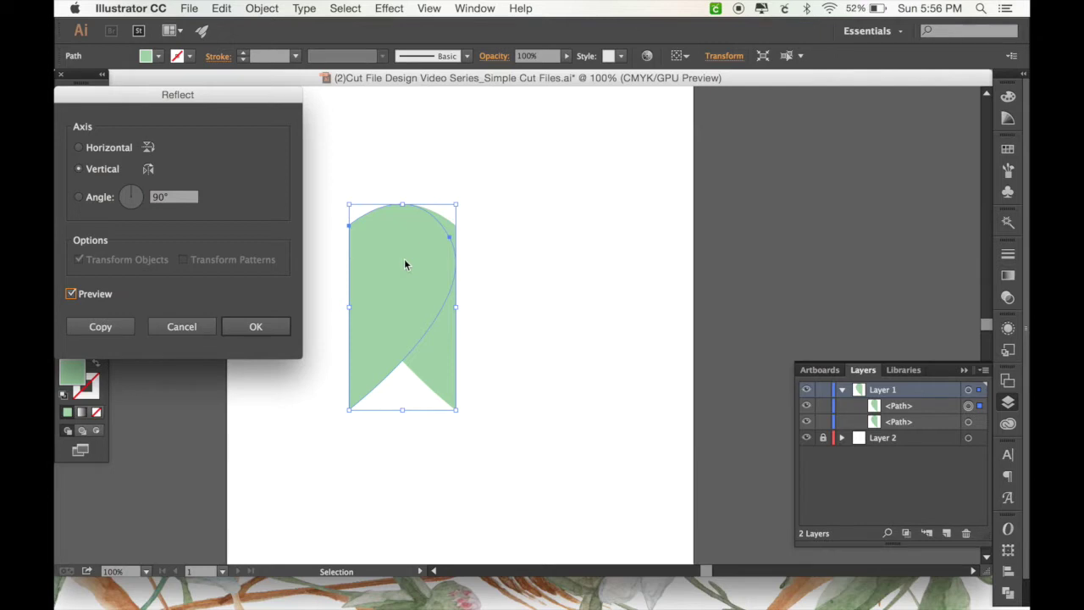
left_click(256, 327)
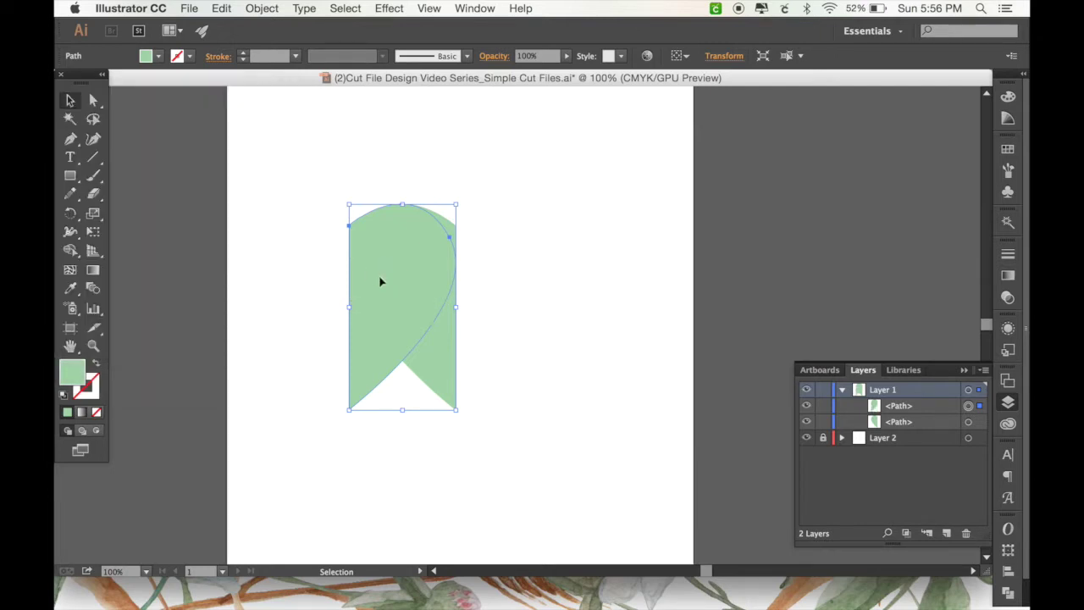
Step: Drag the mirrored half right to meet the original, undoing an accidental extra move
left_click_drag(390, 282, 489, 282)
left_click(636, 365)
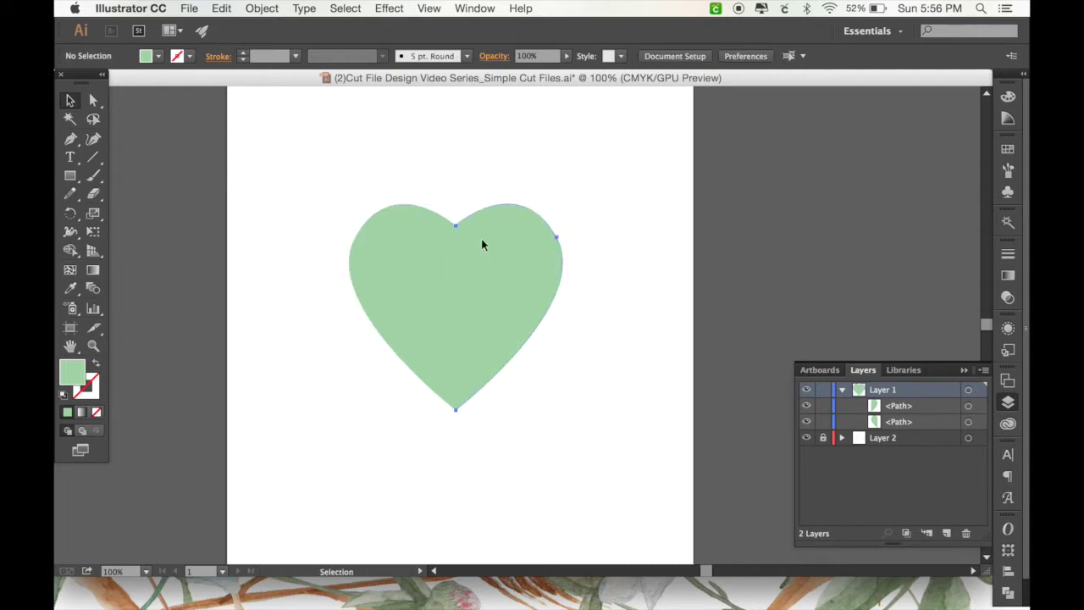
left_click_drag(483, 246, 586, 244)
key("super+z")
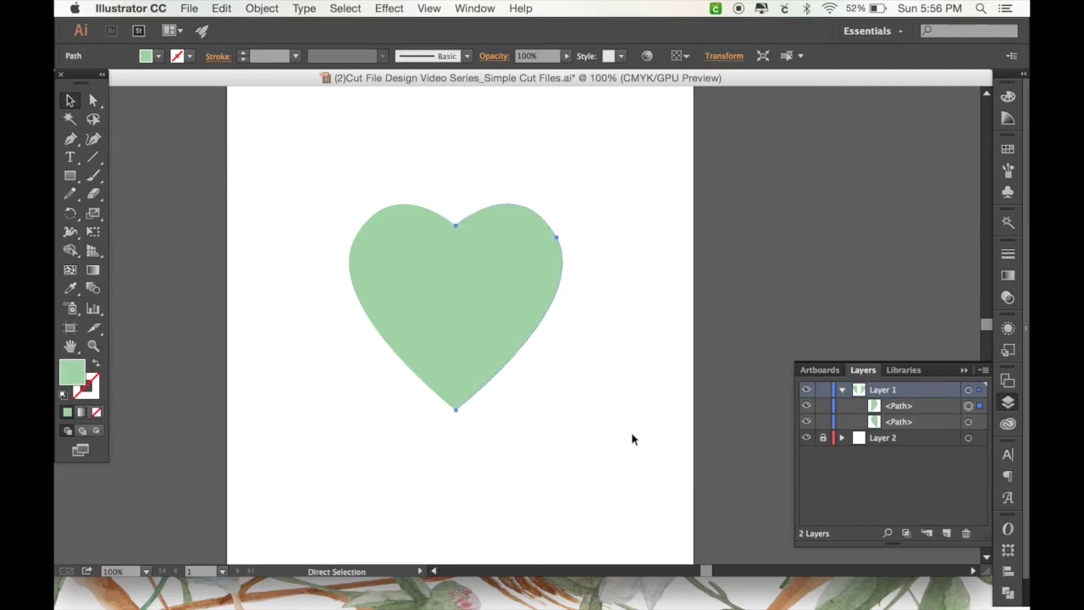
key("v")
left_click(442, 179)
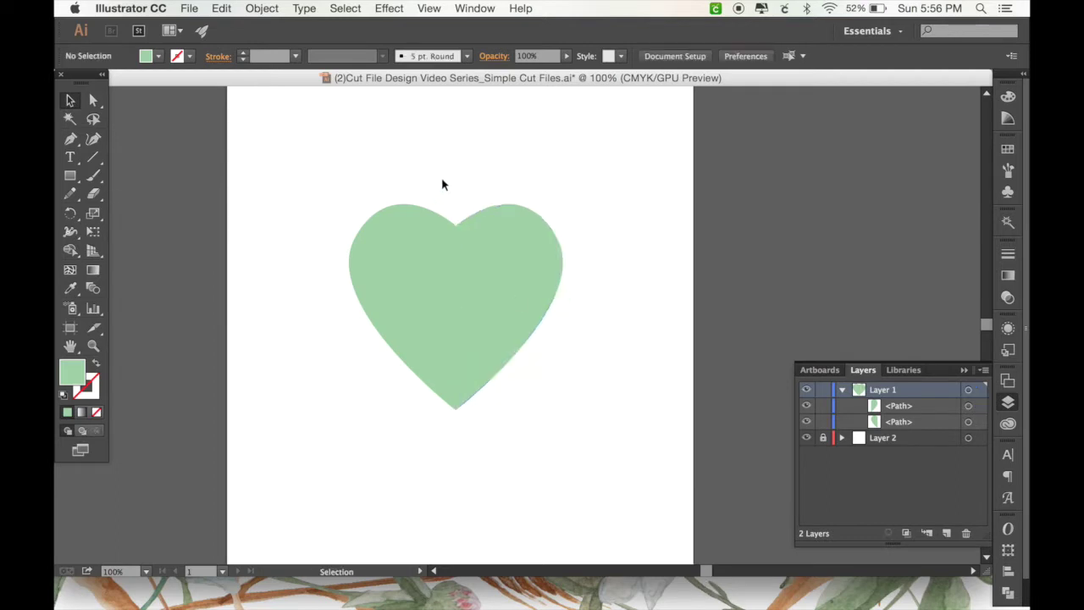
Step: Join the two halves at the heart's top-centre anchor into one path
left_click(92, 101)
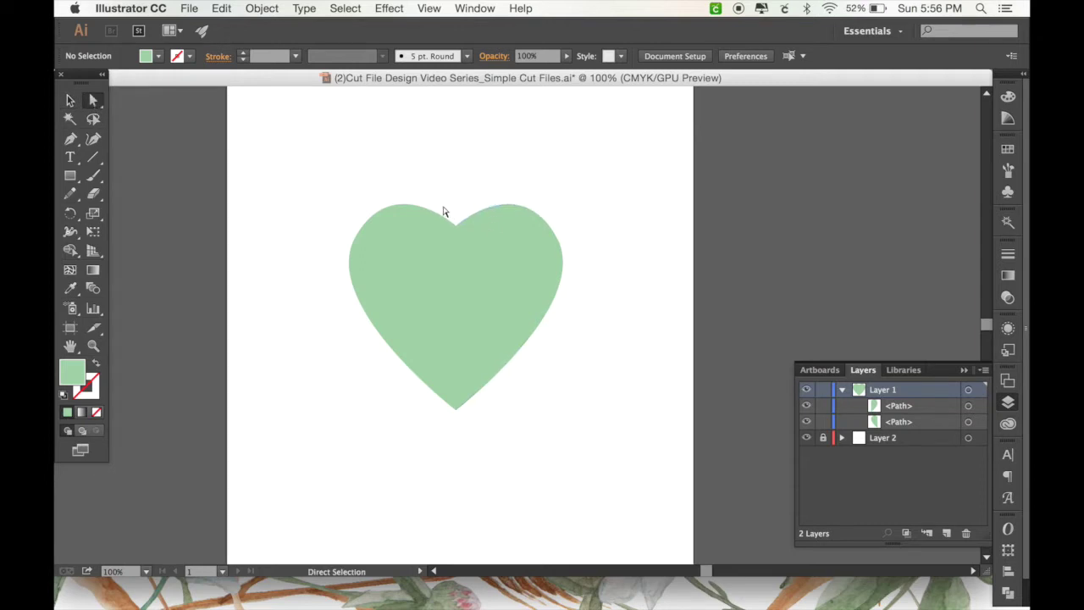
left_click(463, 248)
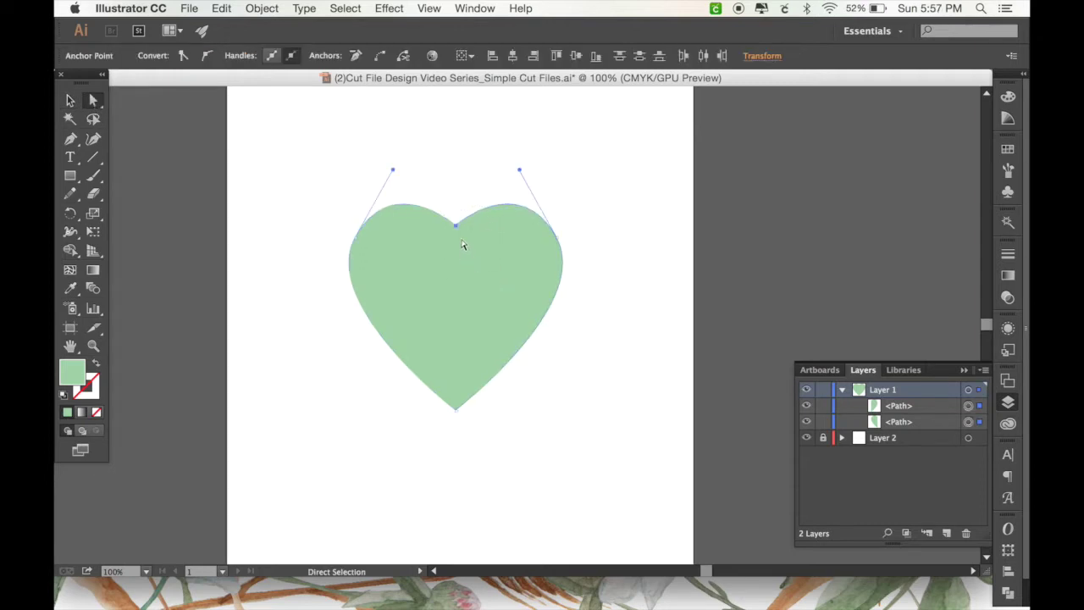
left_click(456, 226)
key("super+j")
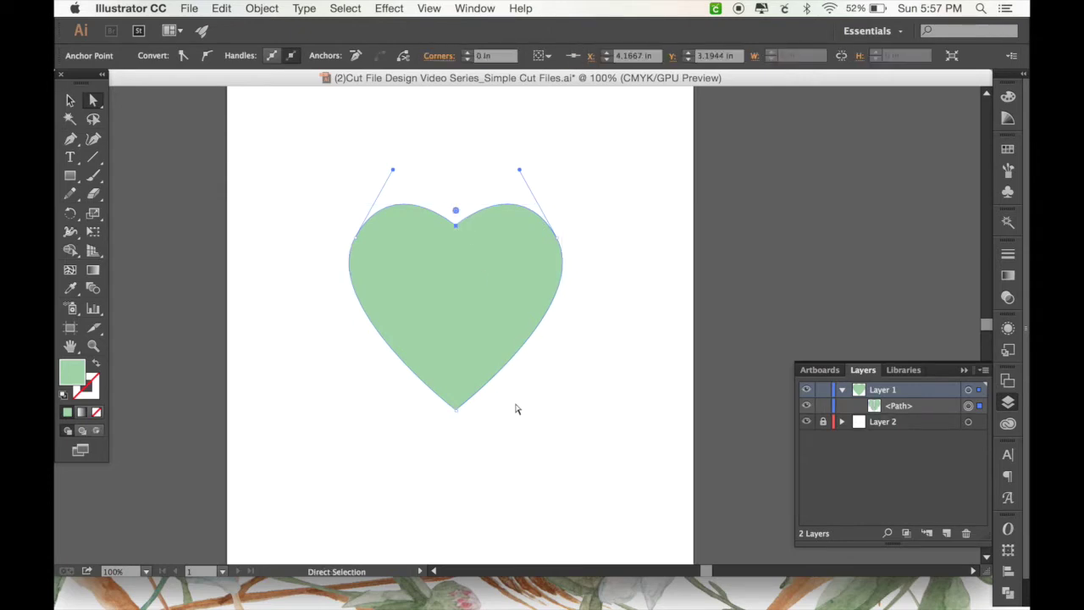
left_click_drag(470, 424, 430, 403)
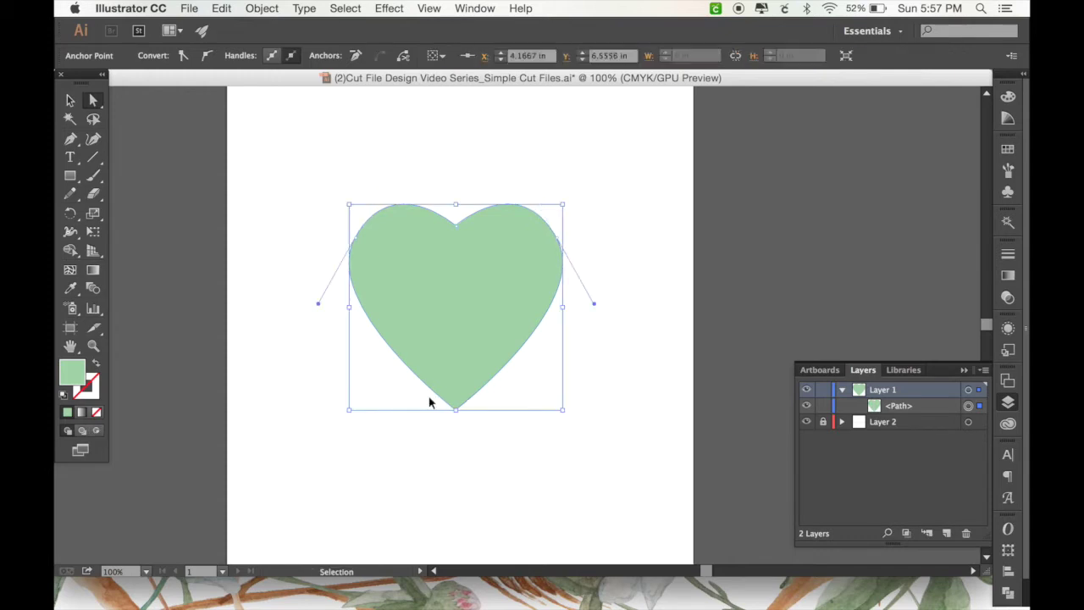
Step: Zoom out and move the whole heart up 1.08 in toward the artboard top
key("v")
left_click(566, 426)
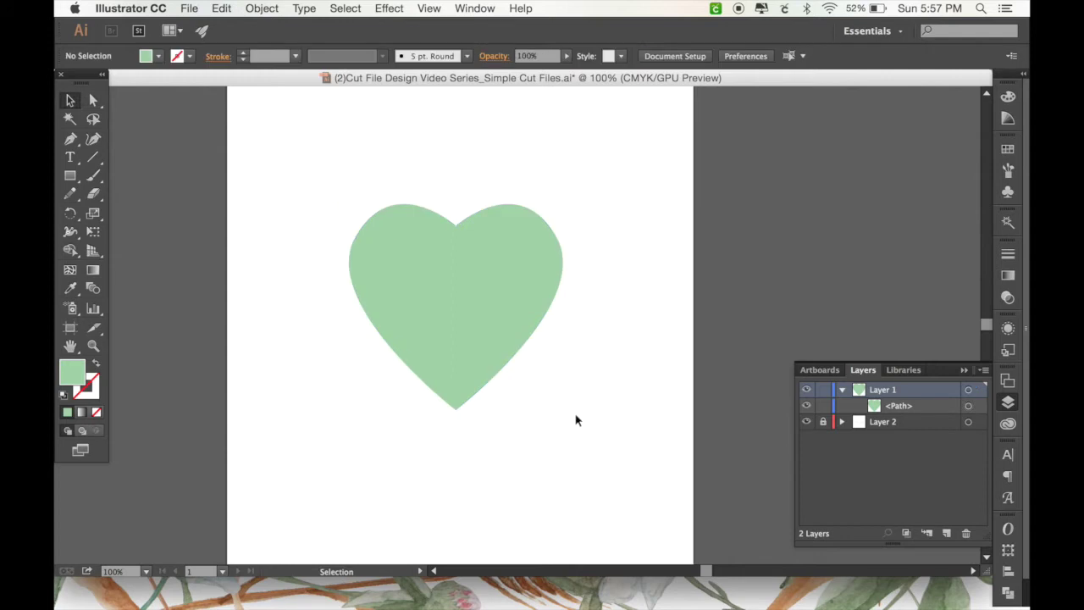
left_click(541, 280)
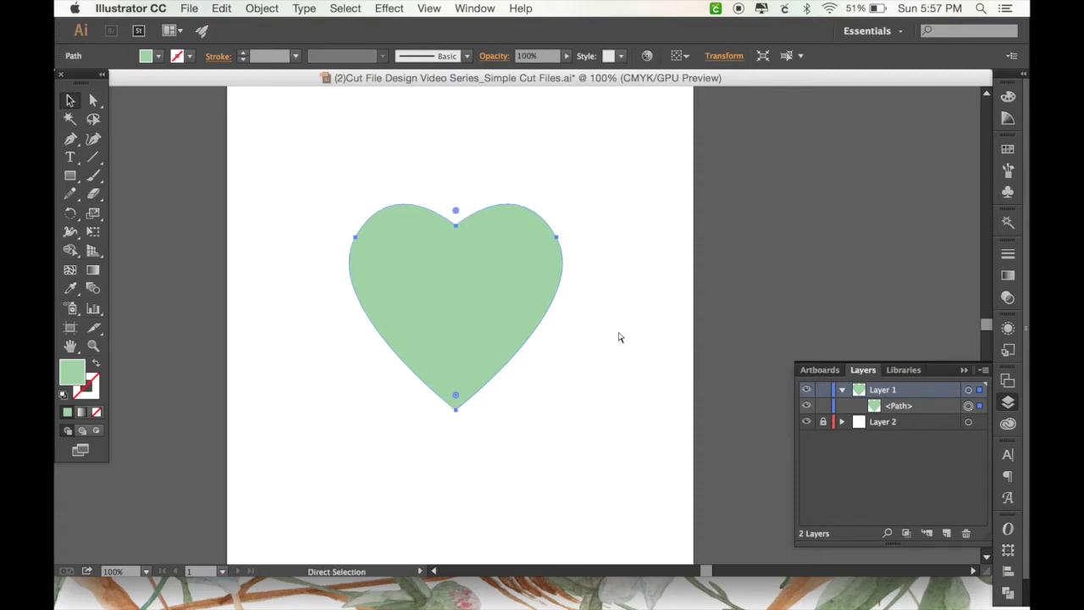
key("super+minus")
left_click_drag(508, 310, 511, 231)
left_click(571, 252)
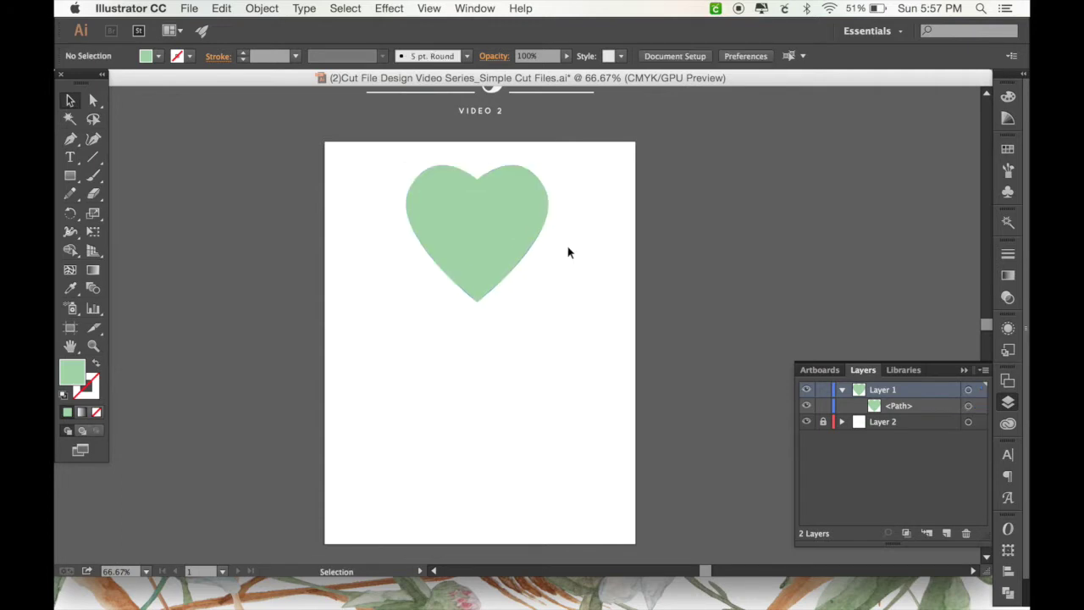
Step: Copy the heart, paste it in front, and drag the copy down below the original
left_click(505, 231)
key("super+c")
key("super+f")
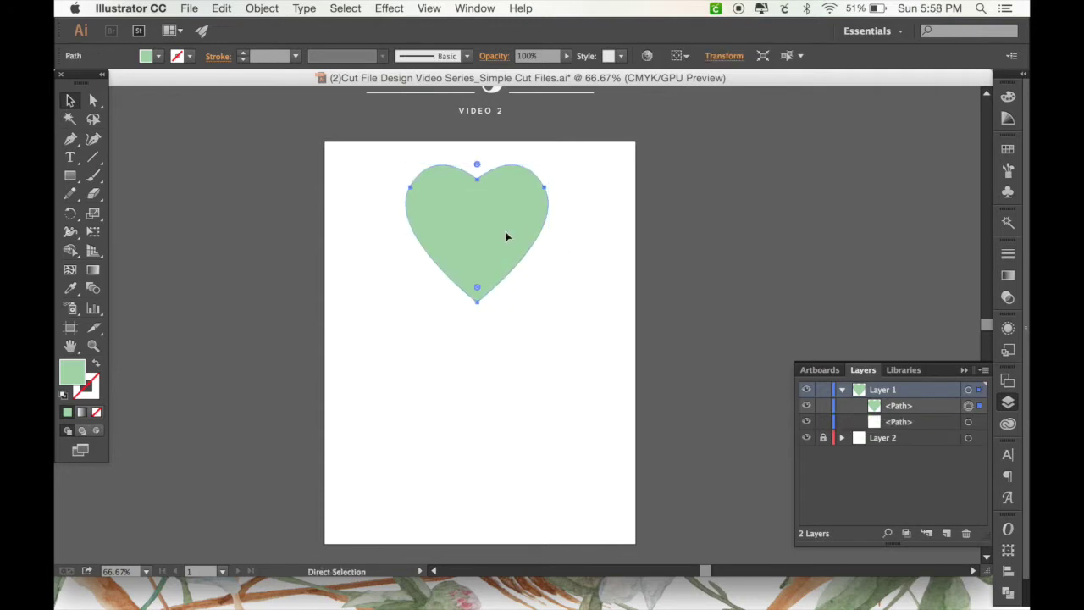
left_click_drag(498, 247, 498, 434)
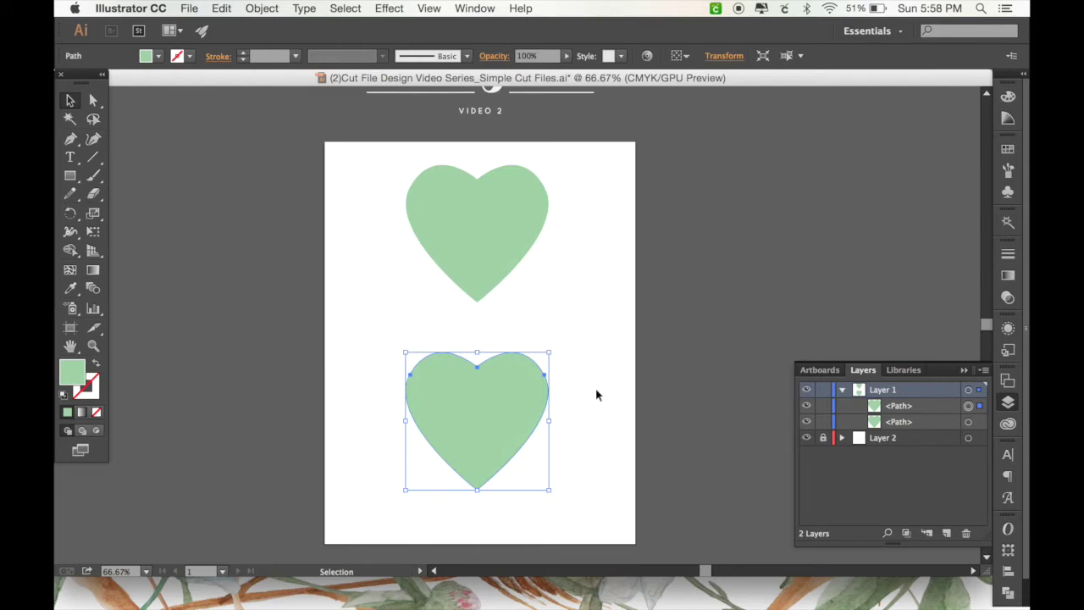
left_click(596, 394)
Step: Zoom to 100% and stack a duplicate exactly over the lower heart
key("super+equal")
scroll(596, 388, "down", 3)
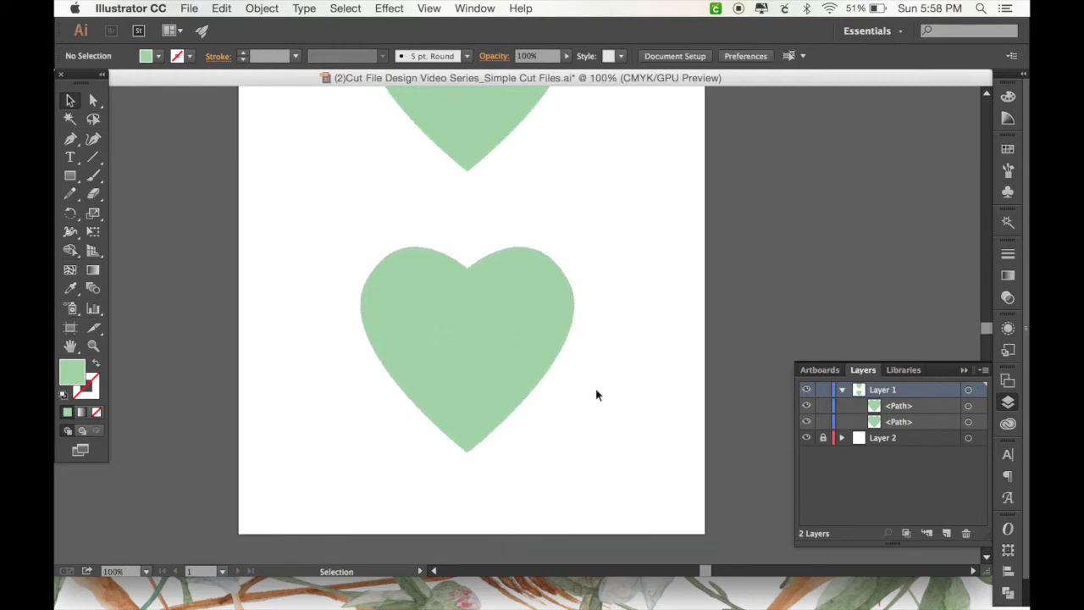
left_click(492, 344)
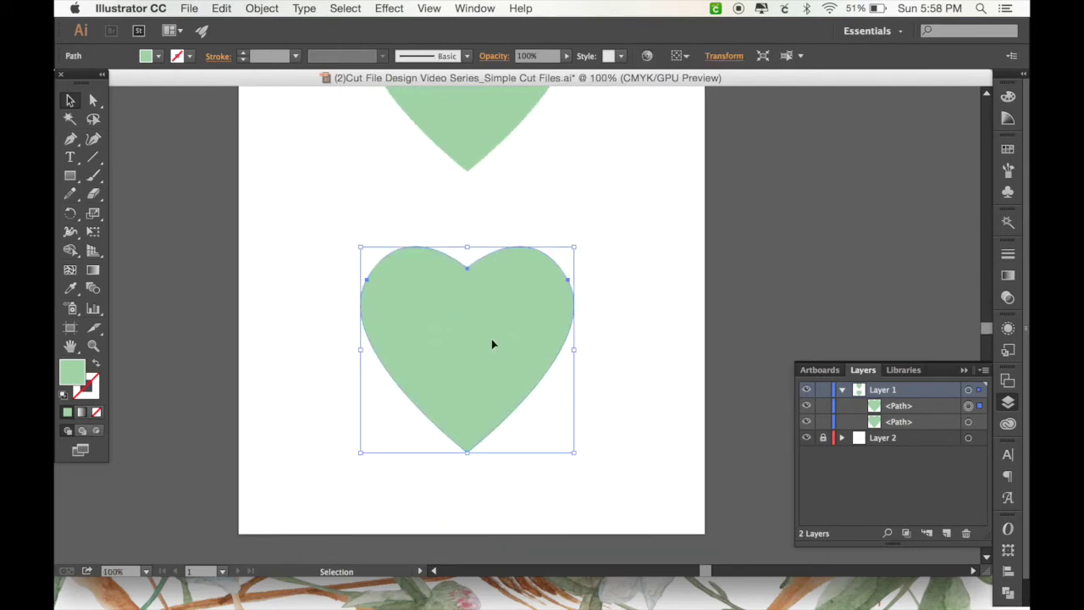
key("a")
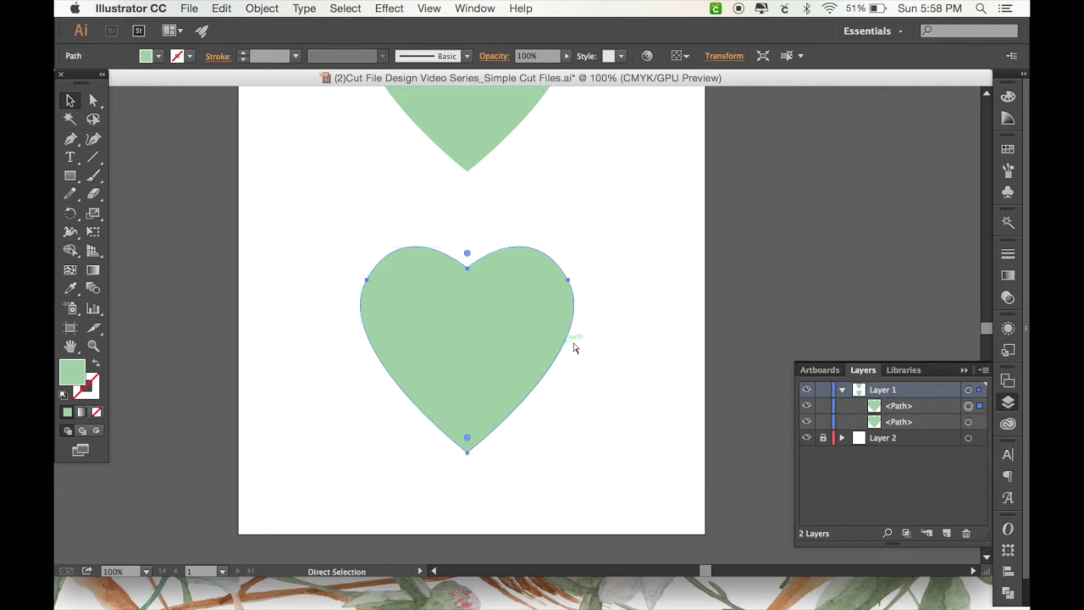
key("v")
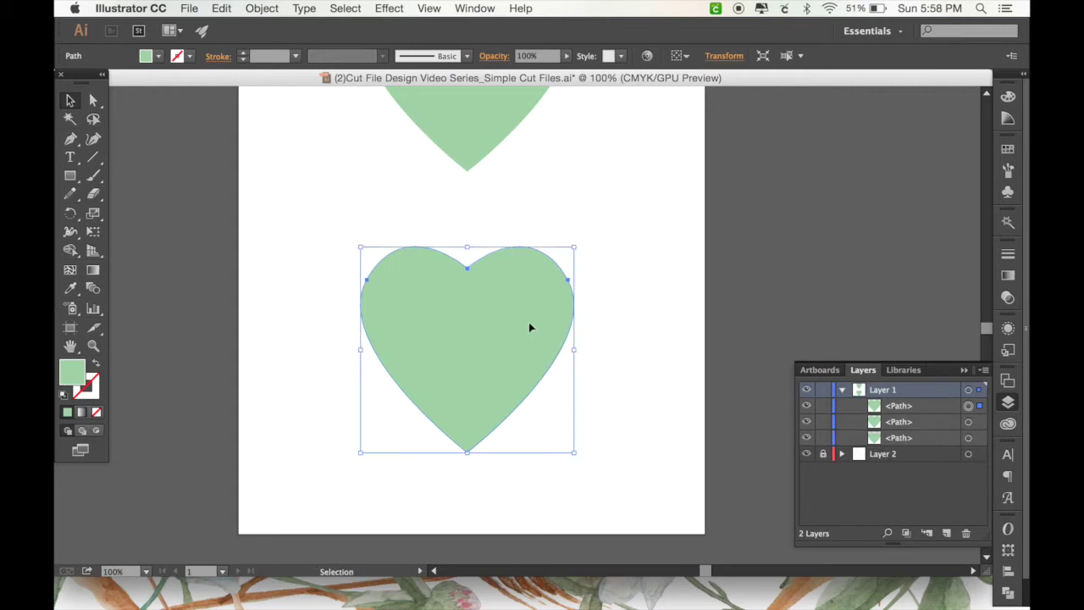
Step: Fill the top copy with white using the Eyedropper and scale it down
key("i")
left_click(669, 284)
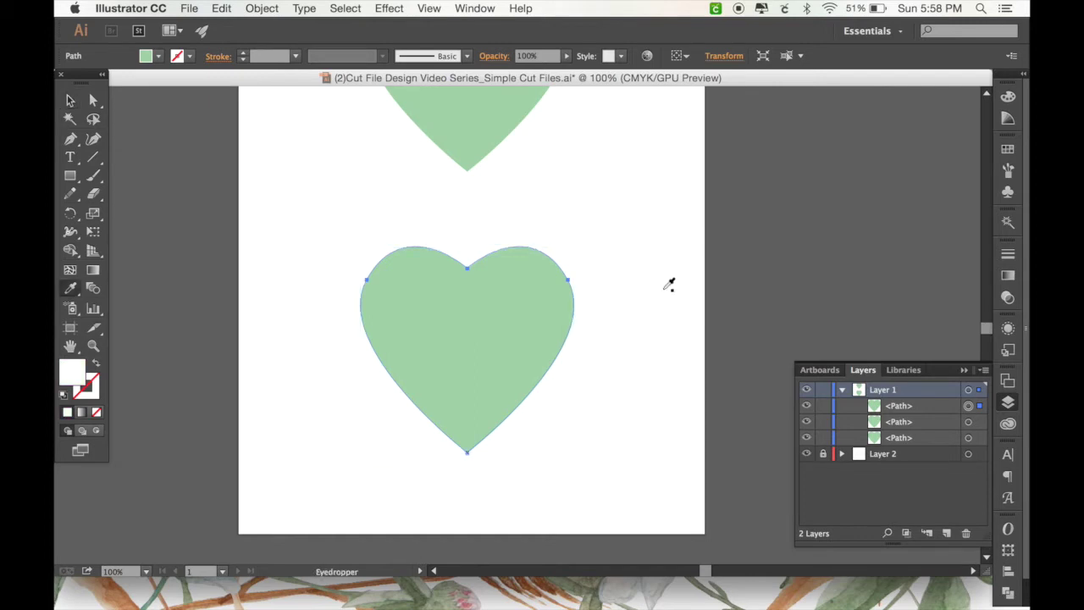
key("v")
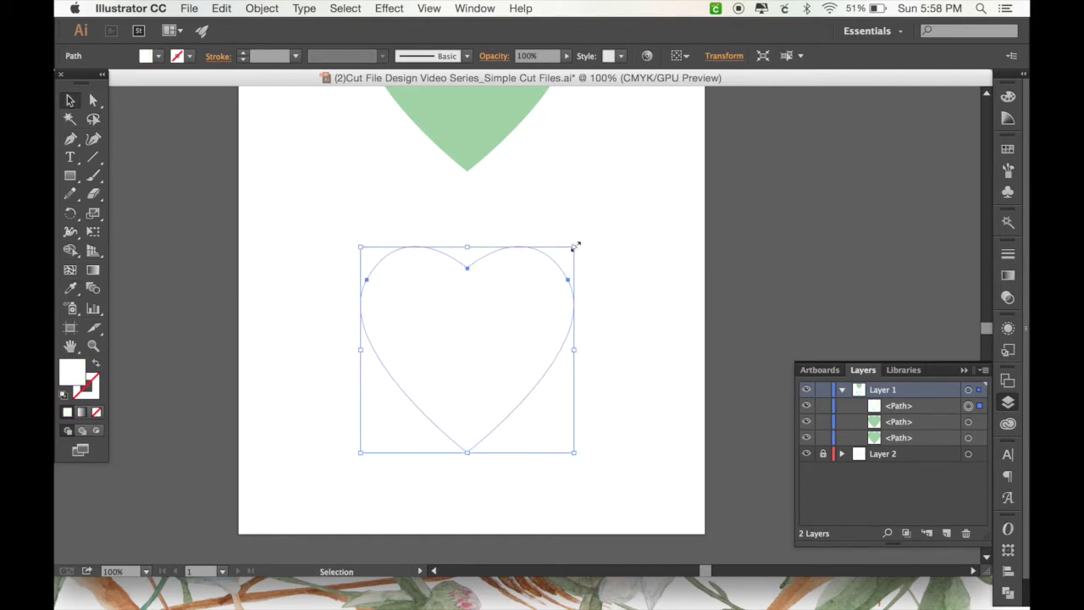
left_click_drag(575, 245, 535, 292)
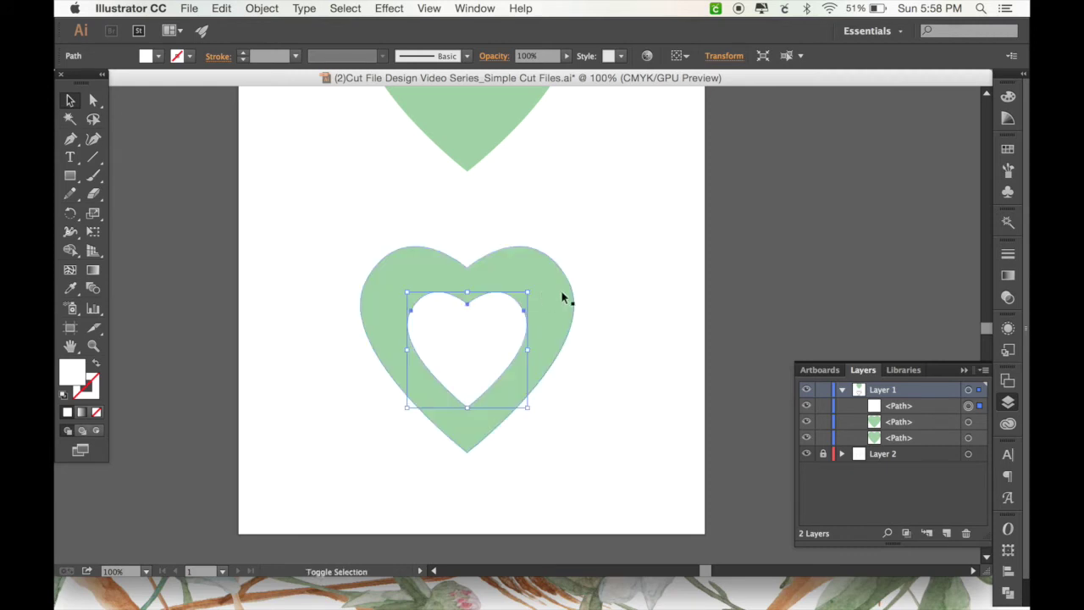
left_click(642, 333)
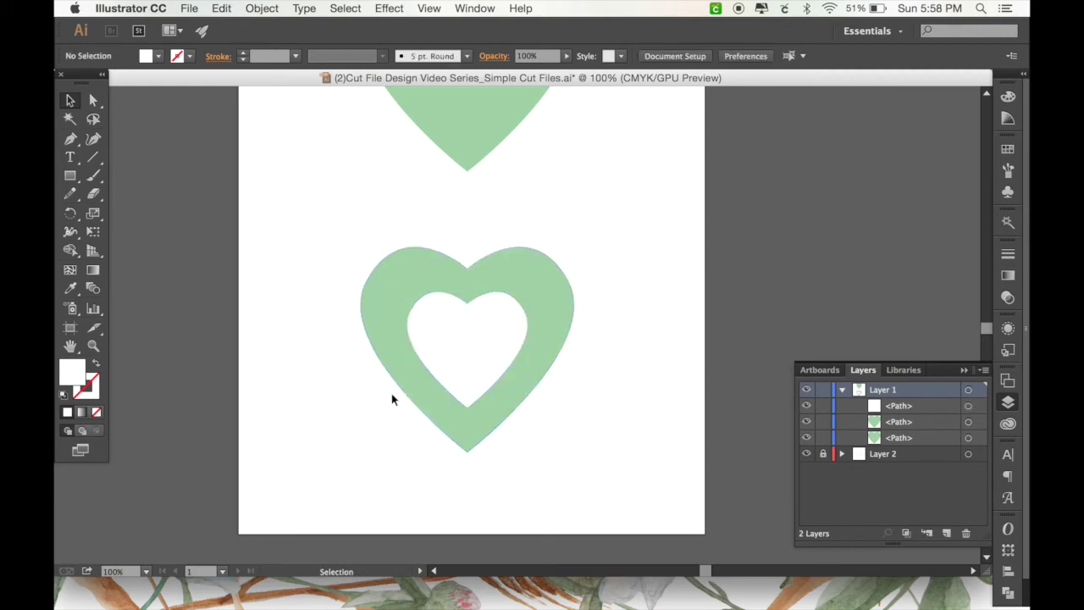
Step: Move the white heart into the green heart's upper right, shrink it further, and select both hearts
left_click_drag(491, 364, 513, 351)
left_click(636, 384)
left_click(500, 342)
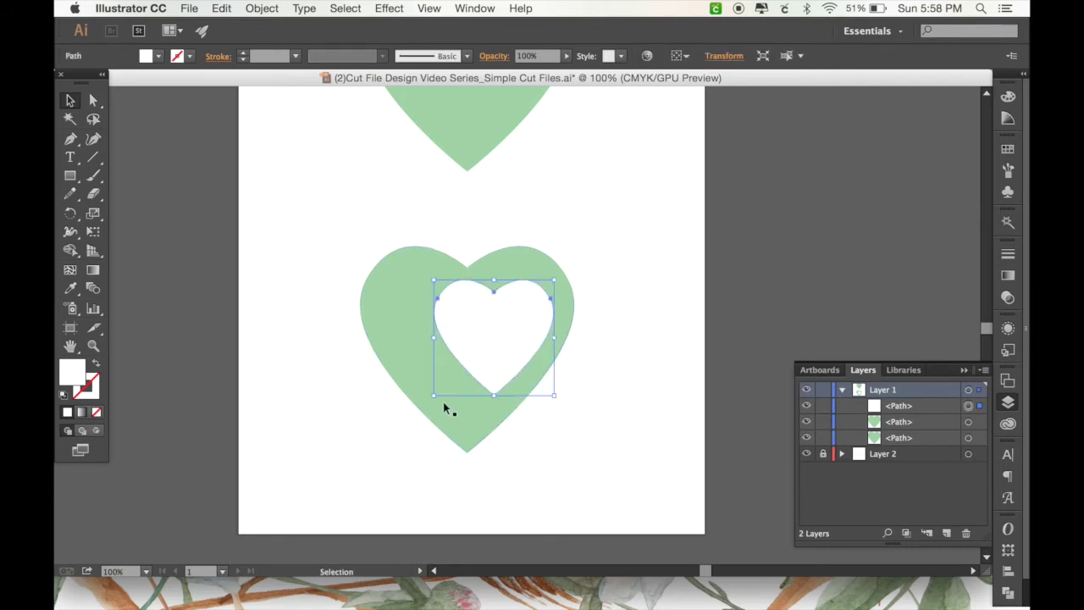
left_click_drag(437, 396, 471, 363)
left_click(617, 424)
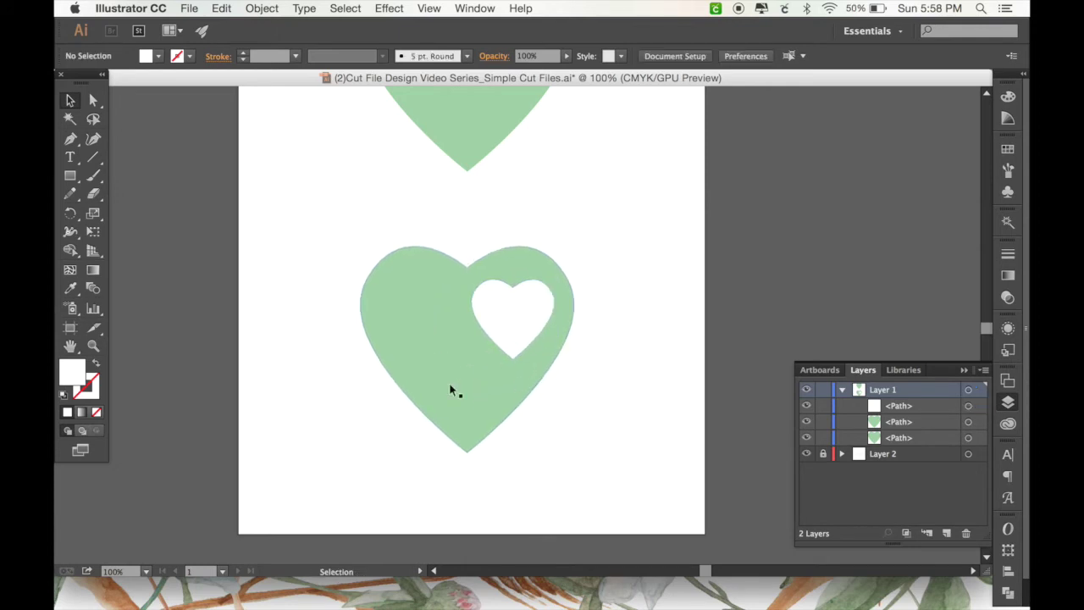
left_click(515, 337)
left_click(430, 366, "shift")
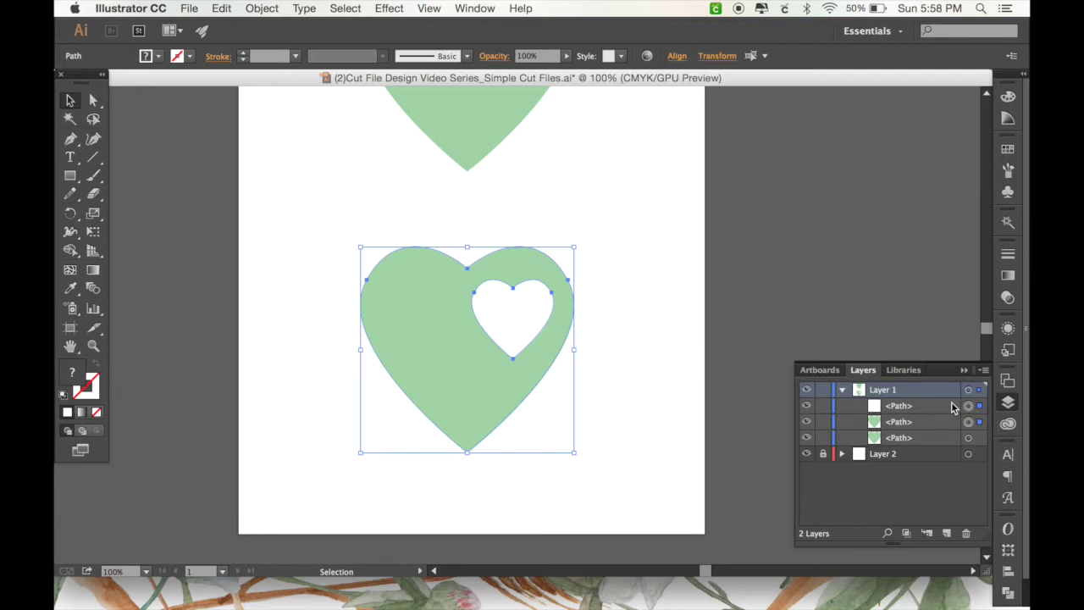
left_click(581, 255)
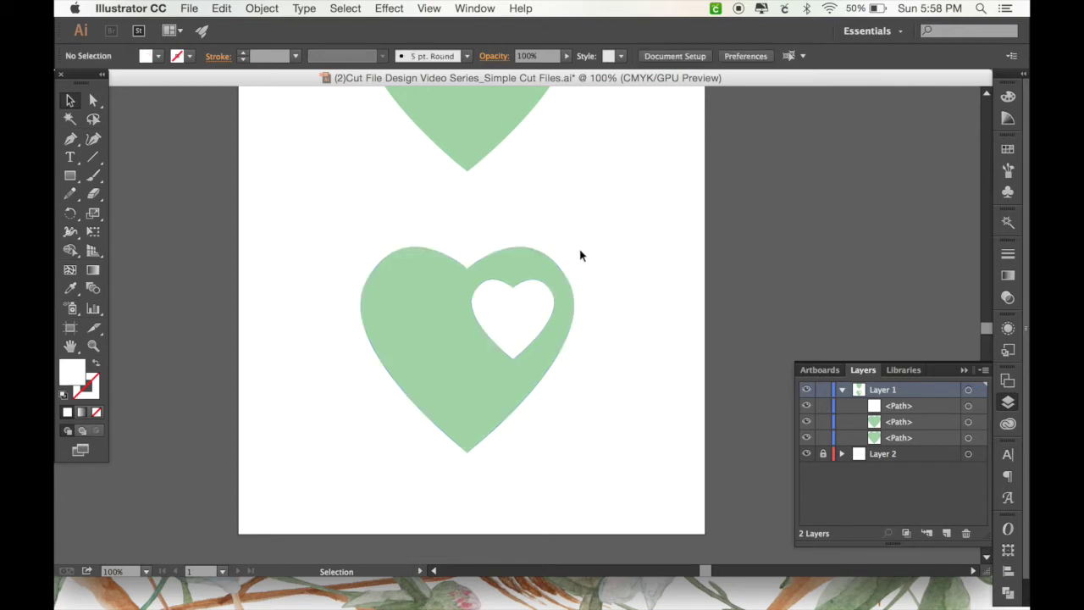
left_click(493, 406)
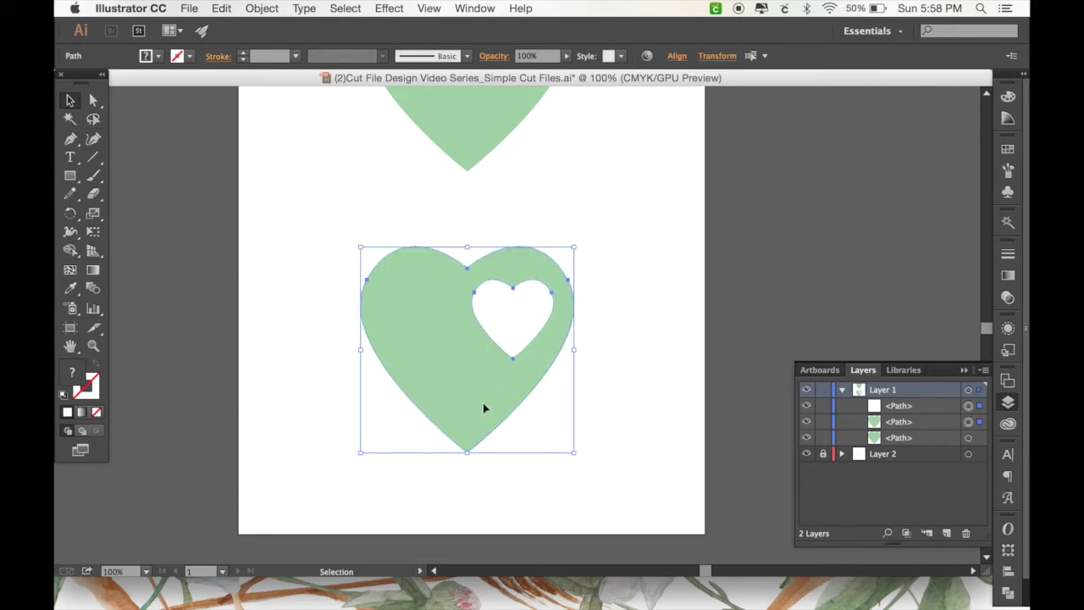
left_click(631, 348)
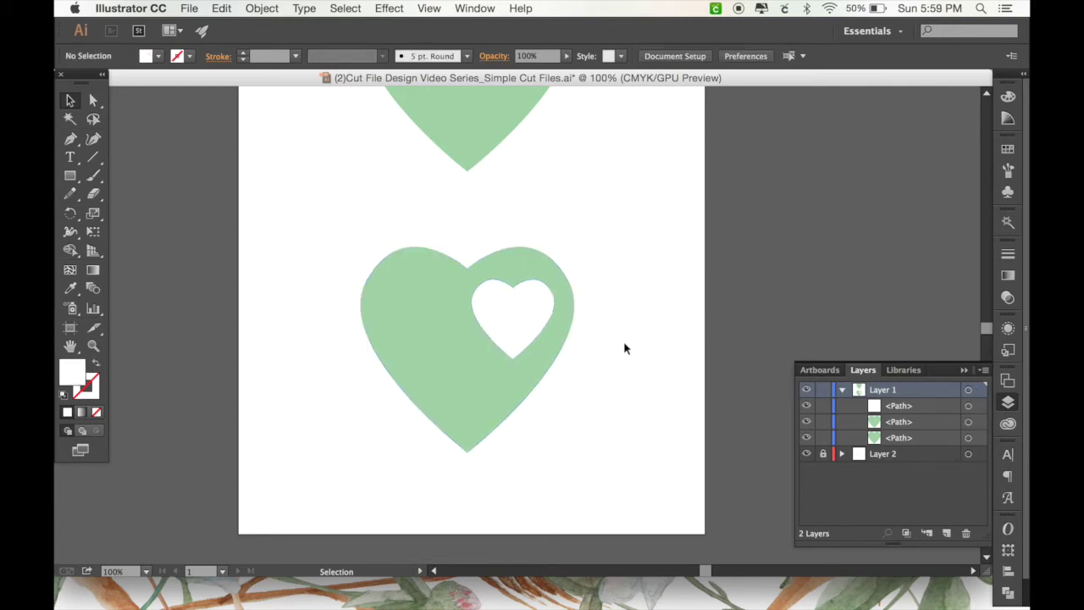
left_click(533, 316)
left_click(426, 330, "shift")
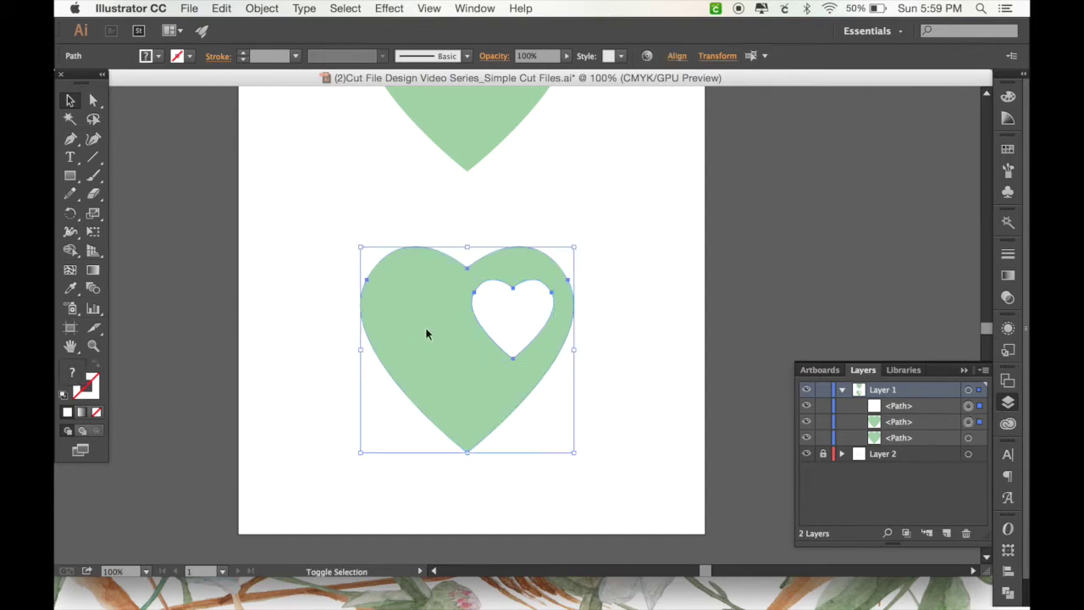
left_click(703, 365)
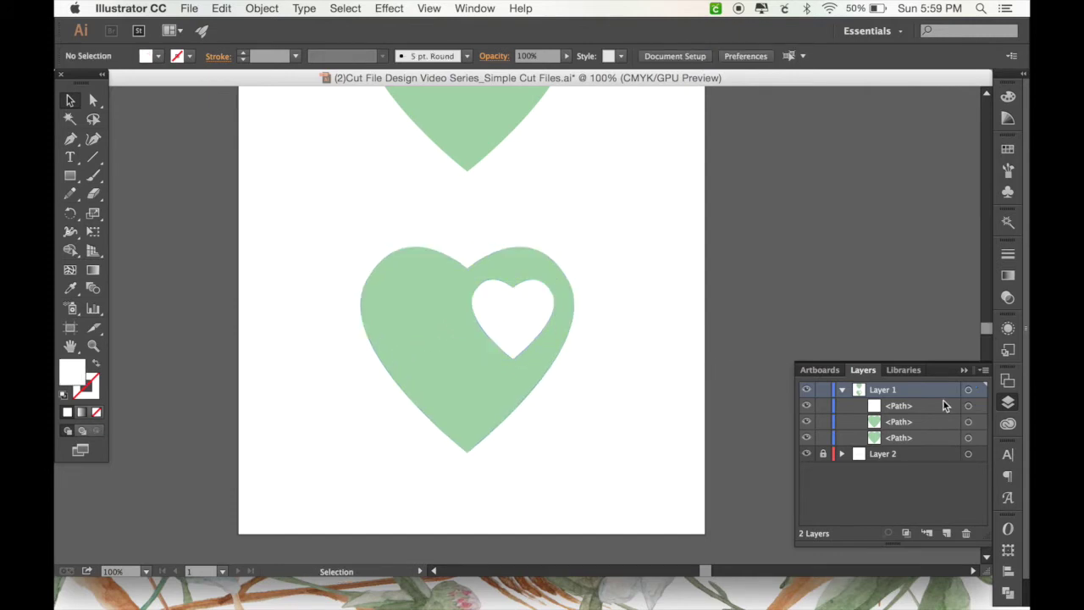
left_click(980, 408)
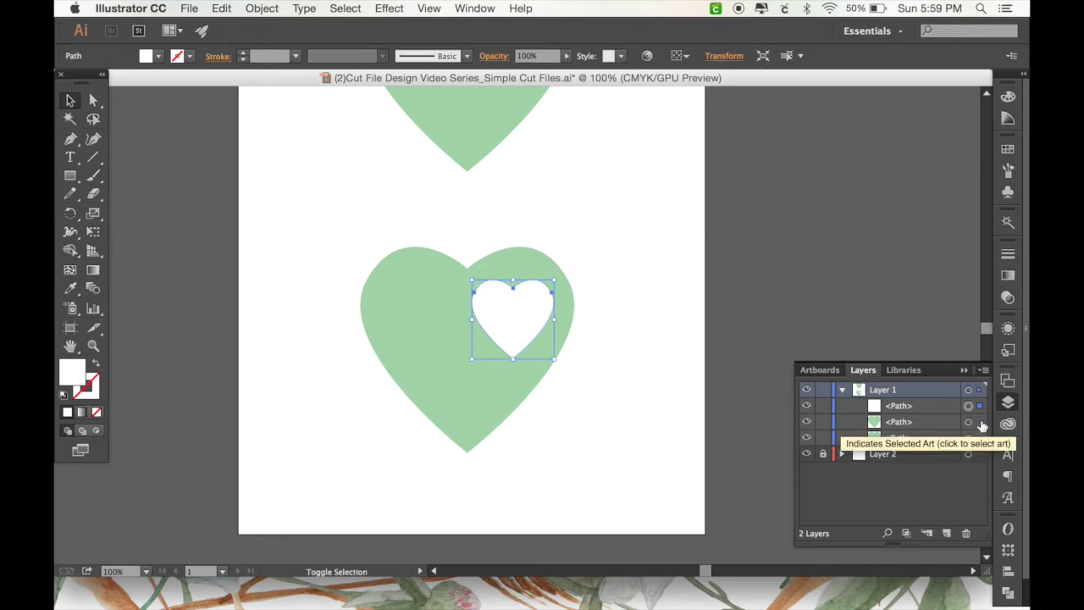
left_click(980, 421, "shift")
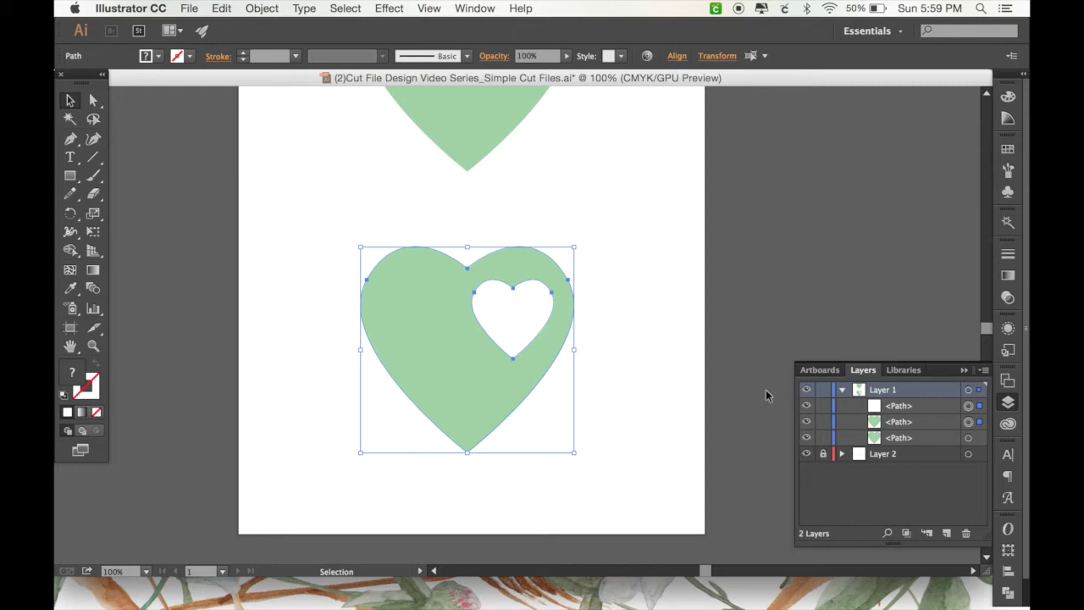
left_click(657, 342)
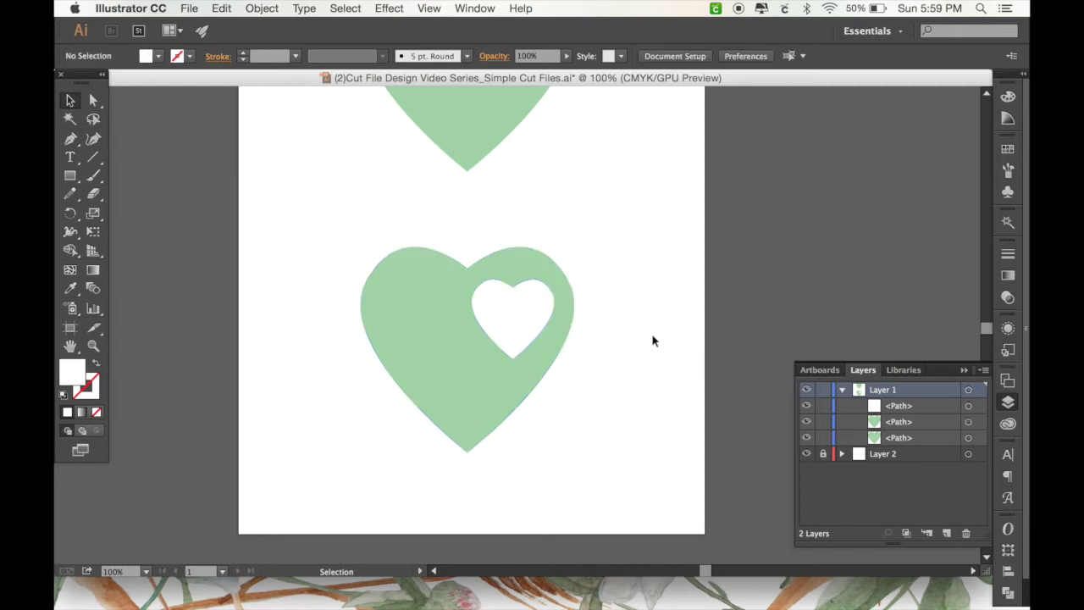
left_click_drag(625, 246, 367, 487)
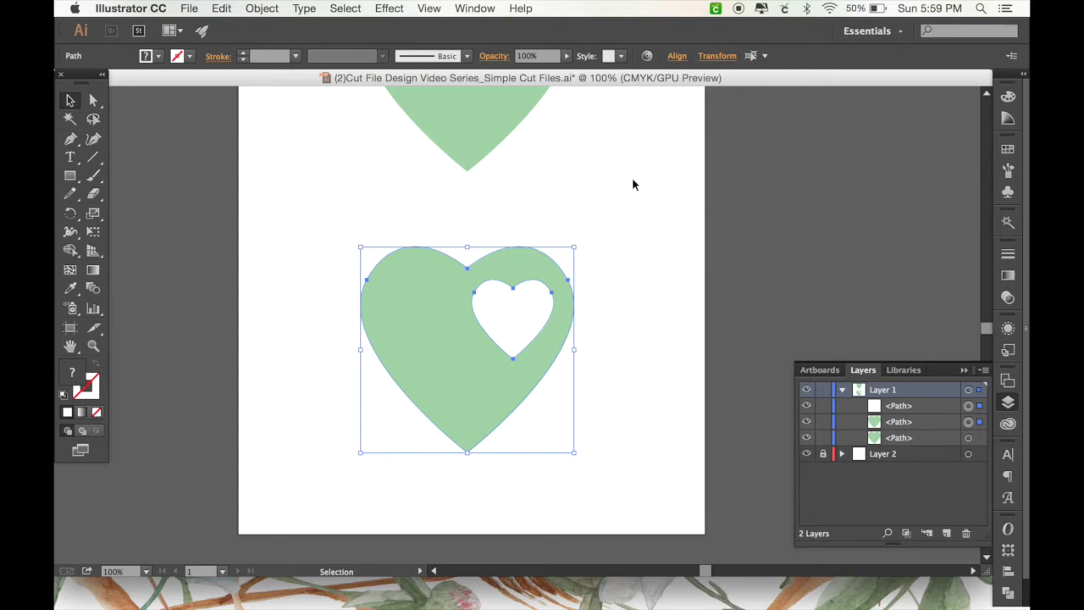
Step: Apply Pathfinder Minus Front to subtract the small white heart from the green heart
scroll(1025, 373, "down", 2)
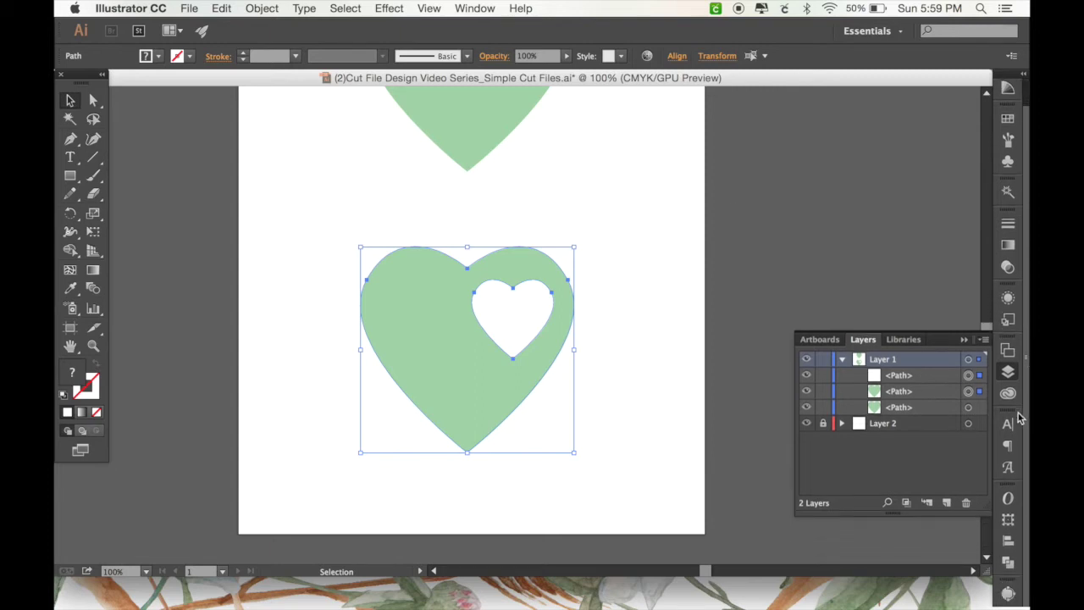
left_click(1002, 557)
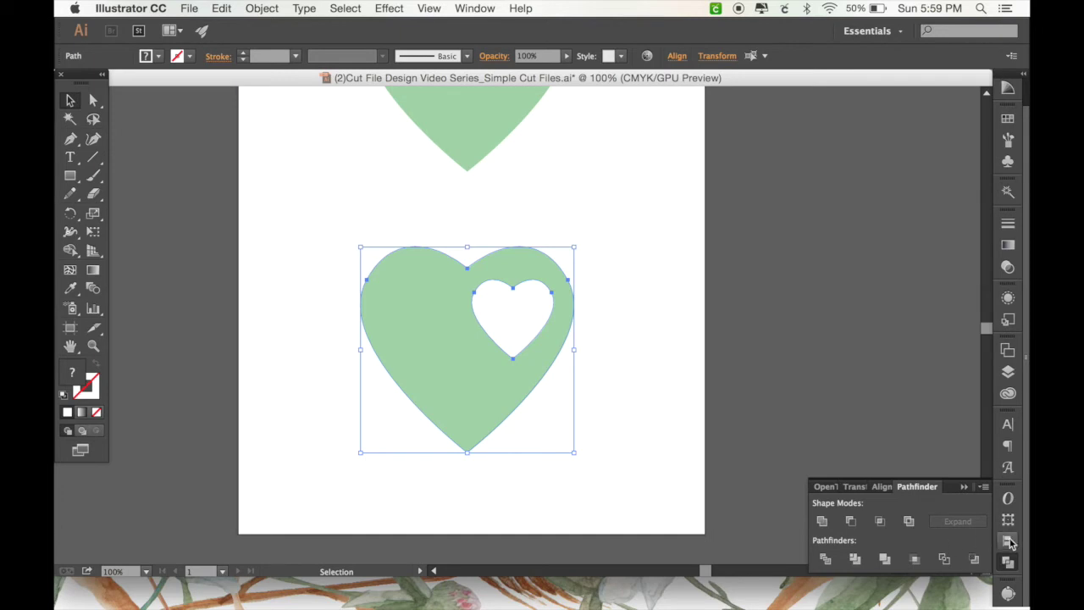
left_click(484, 10)
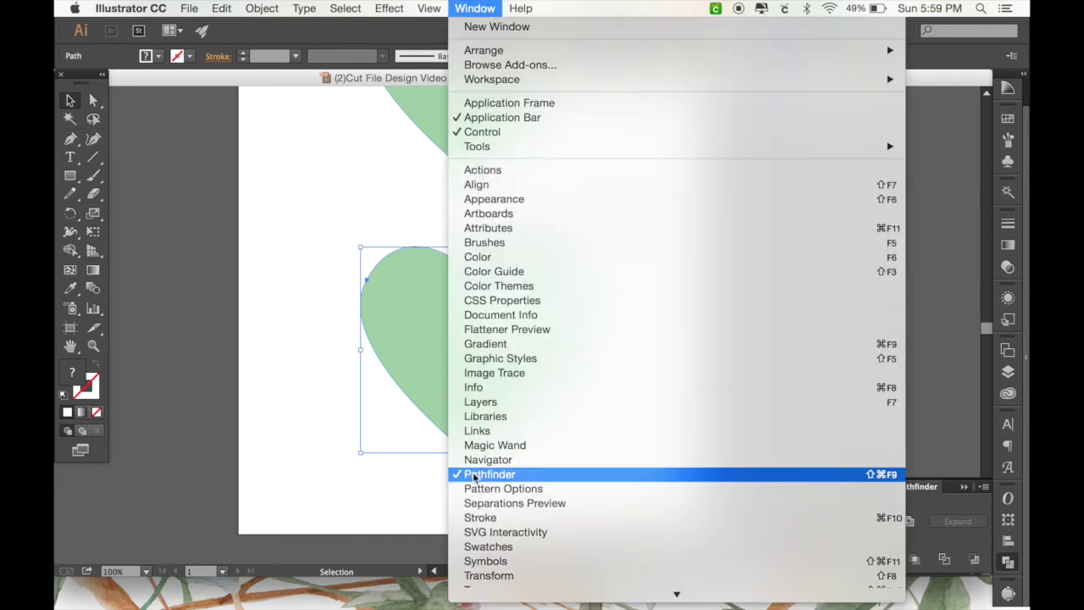
left_click(954, 436)
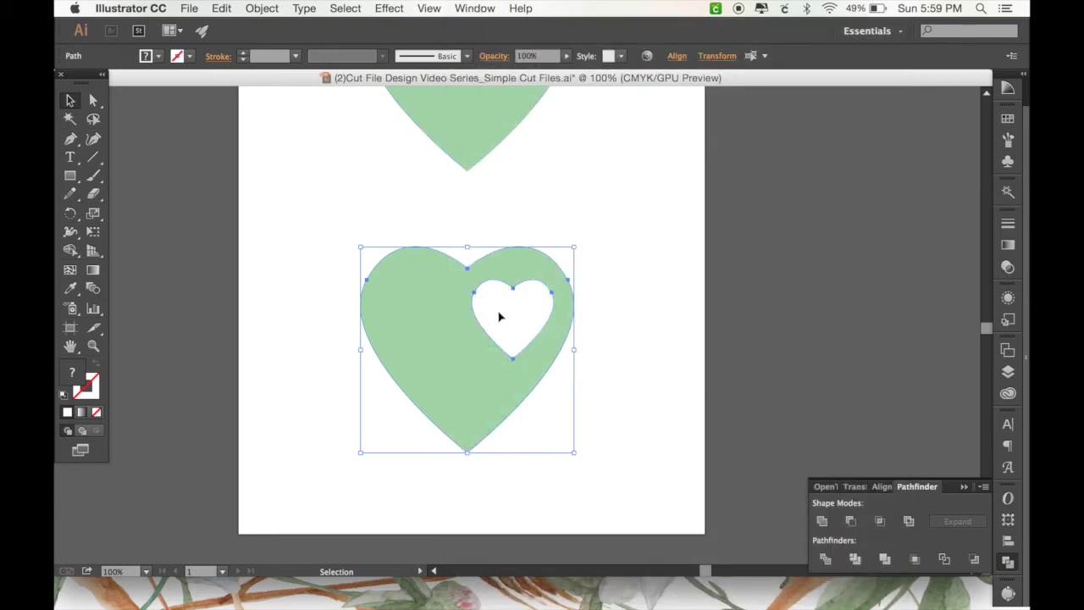
left_click(852, 523)
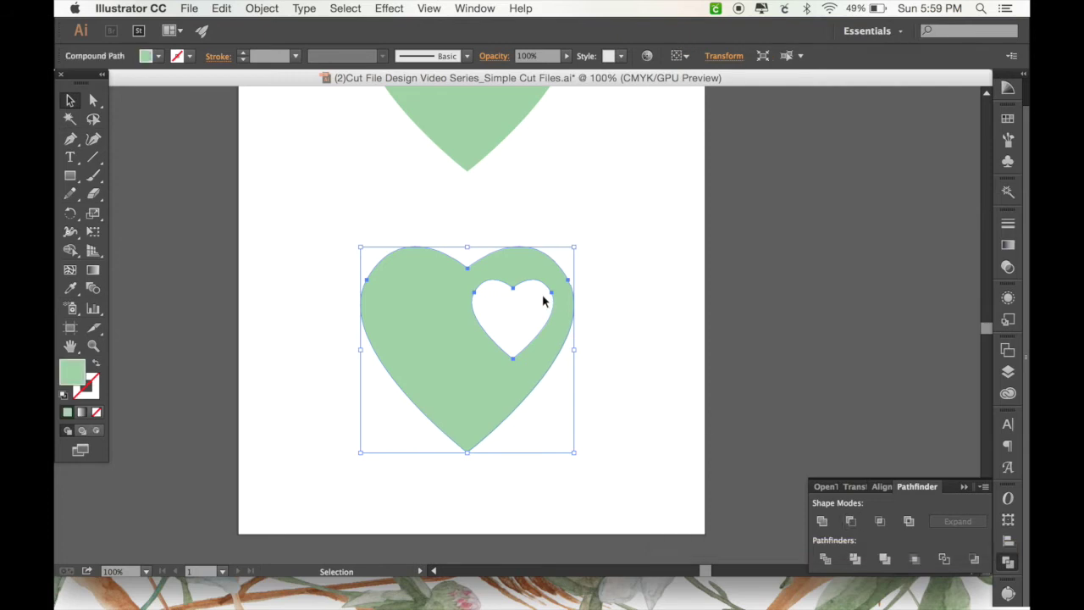
left_click(1007, 371)
Step: Show the Layers panel, test-drag the cut-out heart off the artboard, then undo the move
left_click(1007, 371)
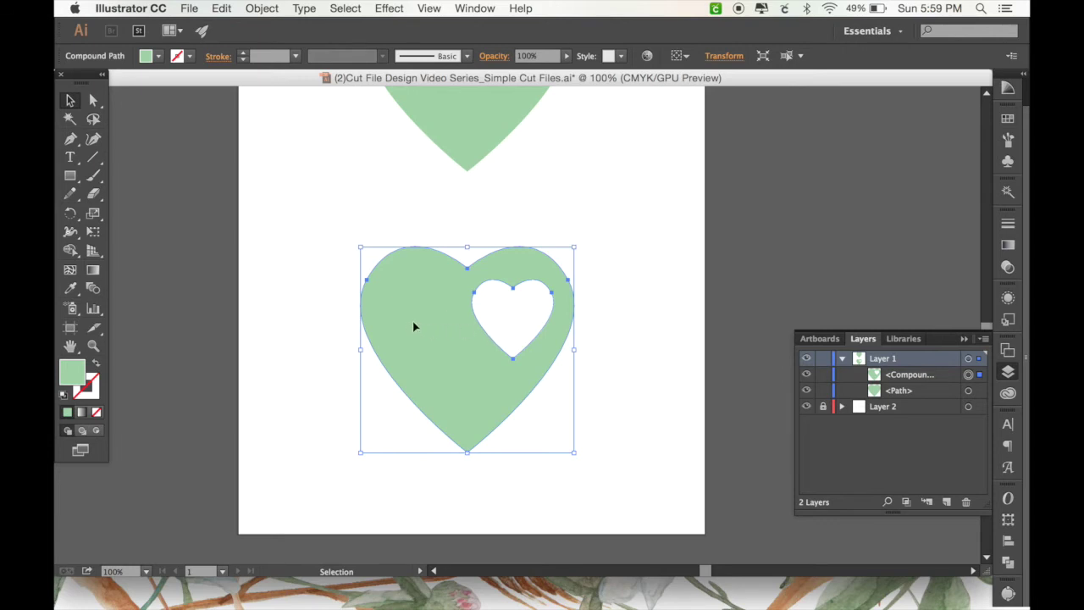
left_click_drag(414, 327, 716, 288)
left_click(597, 350)
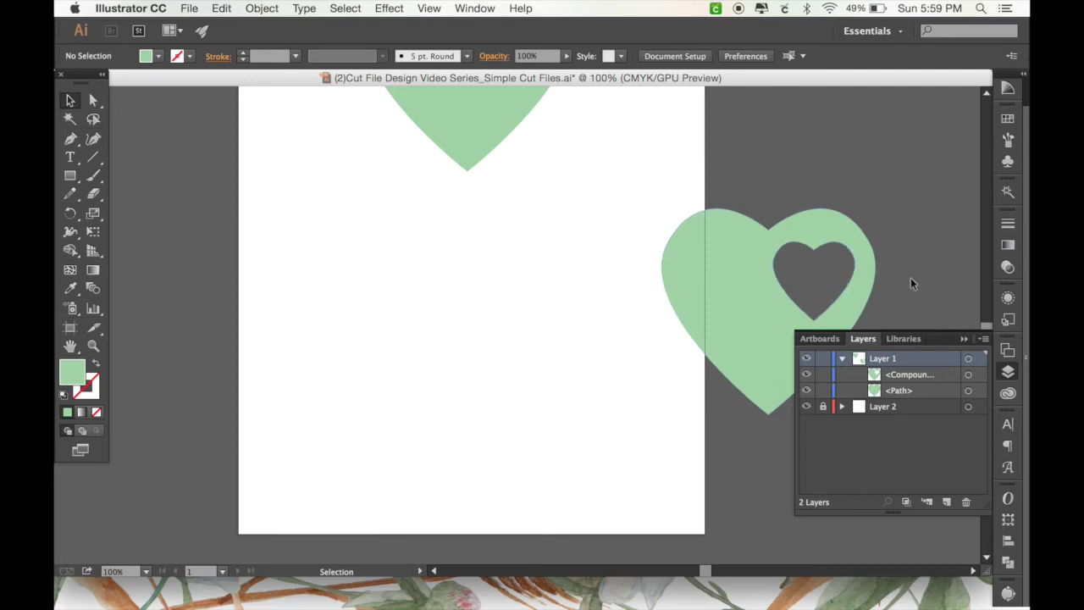
key("a")
key("super+z")
key("v")
left_click(697, 325)
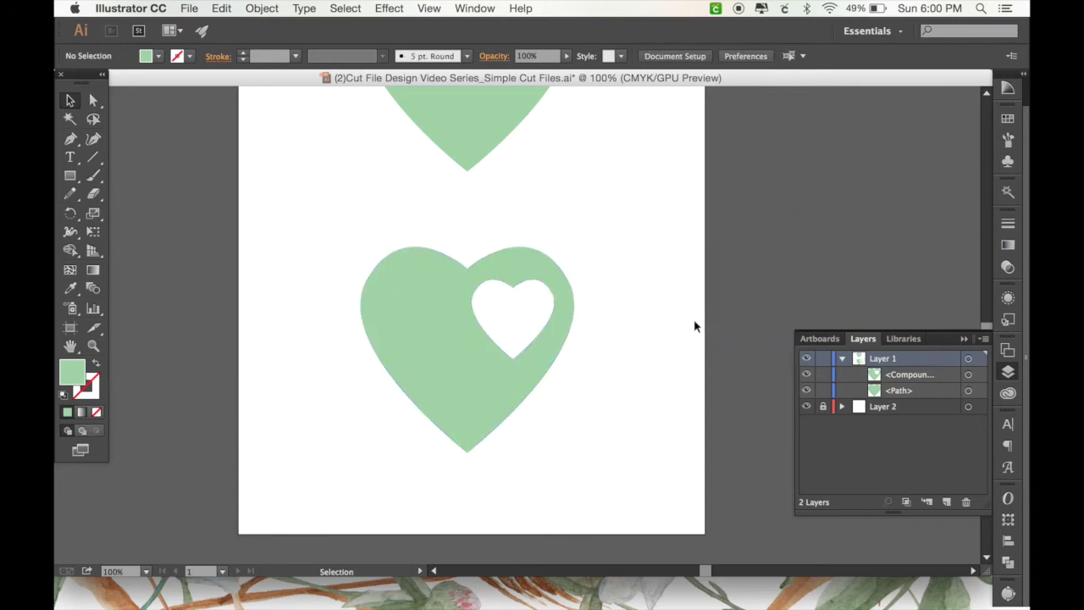
Step: Zoom out to 66.67% and nudge the solid heart down toward the cut-out heart
key("super+0")
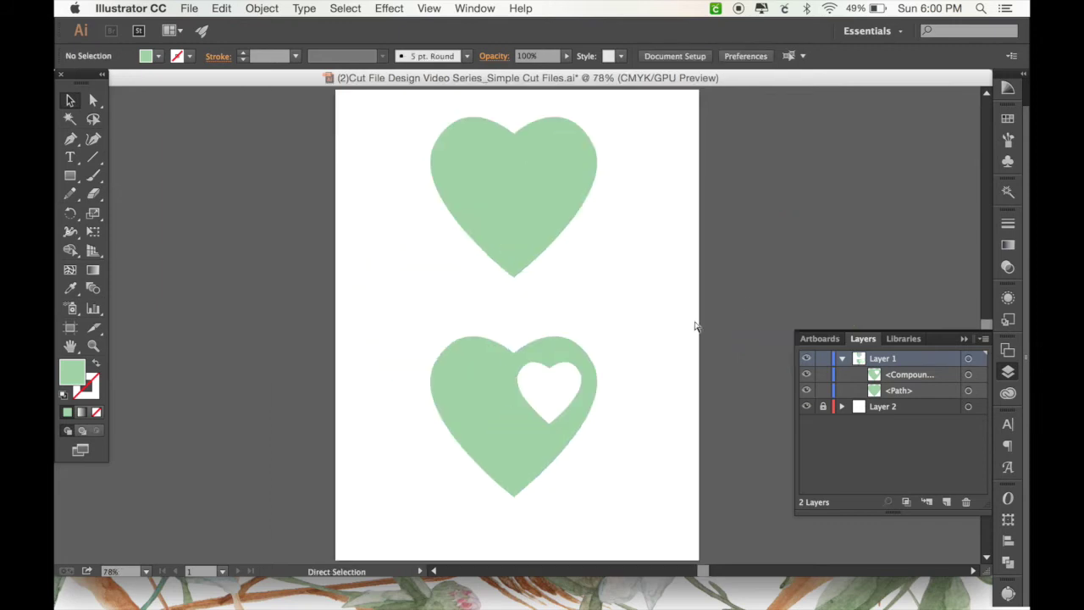
key("super+minus")
key("v")
scroll(695, 326, "up", 2)
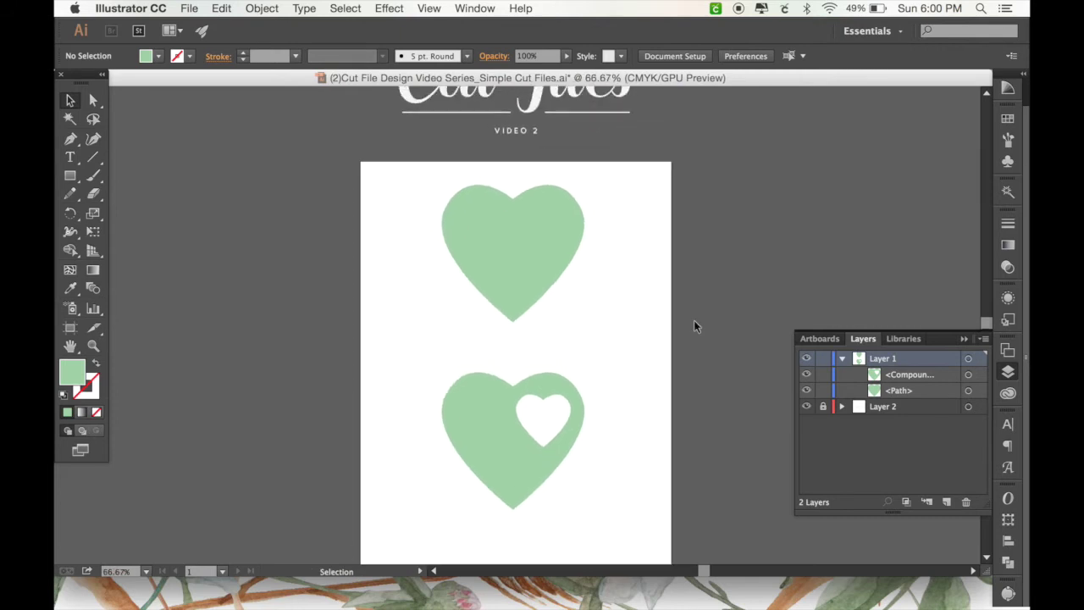
key("super+z")
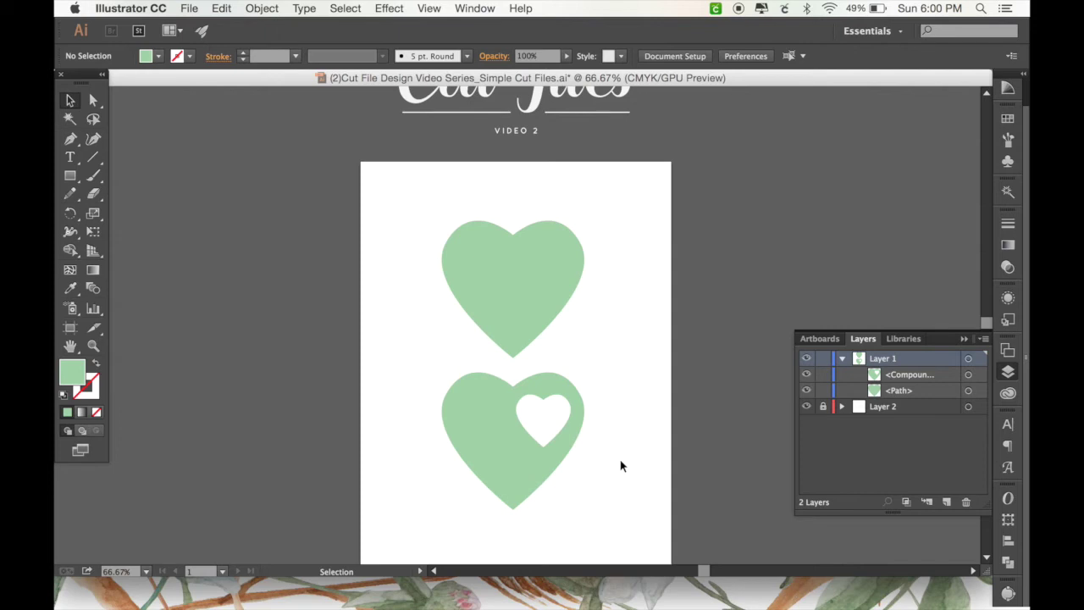
Step: Delete Layer 2 holding the Cut Files title, then reselect the top solid heart
scroll(654, 374, "up", 2)
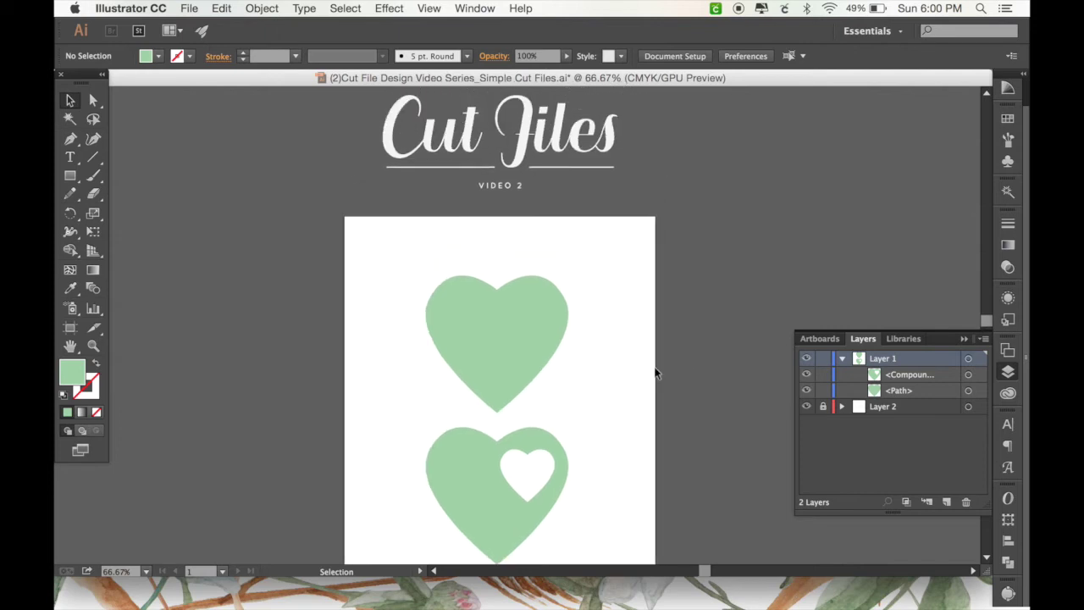
scroll(733, 432, "down", 3)
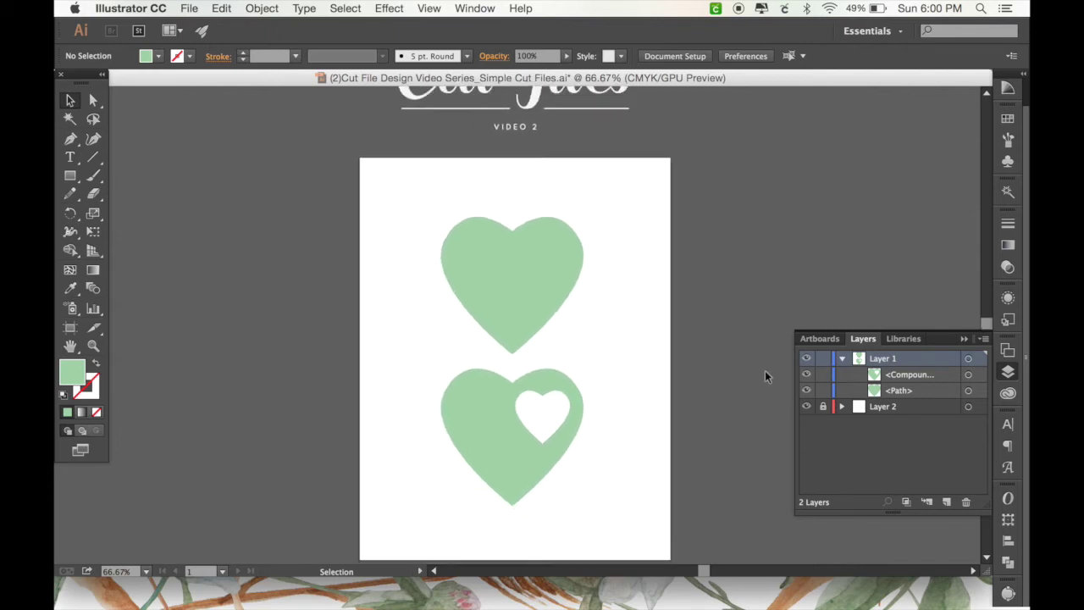
scroll(765, 376, "up", 3)
scroll(764, 370, "up", 1)
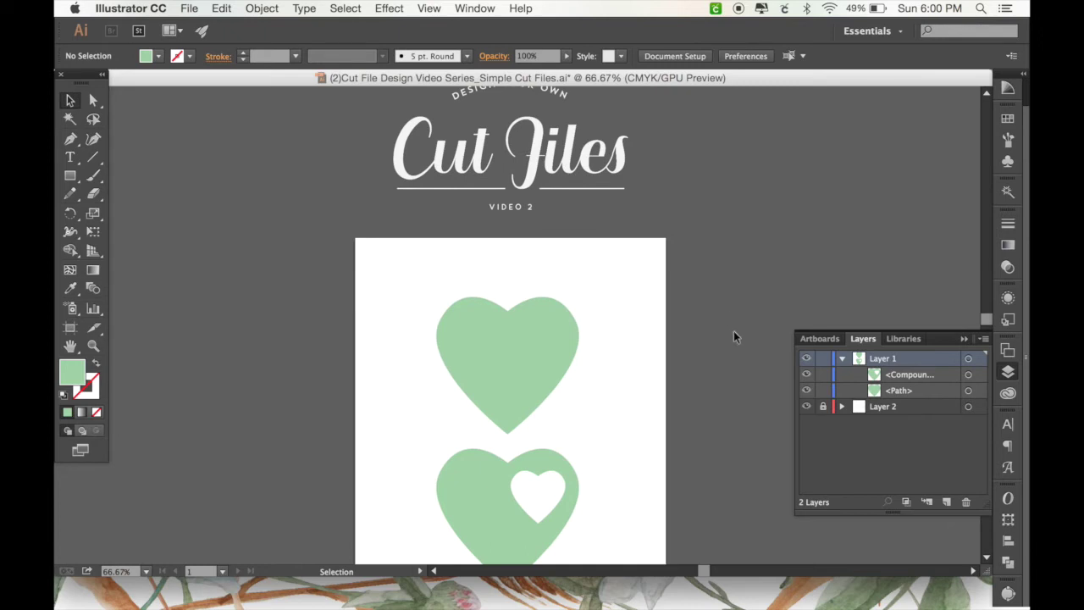
left_click(881, 407)
left_click(965, 501)
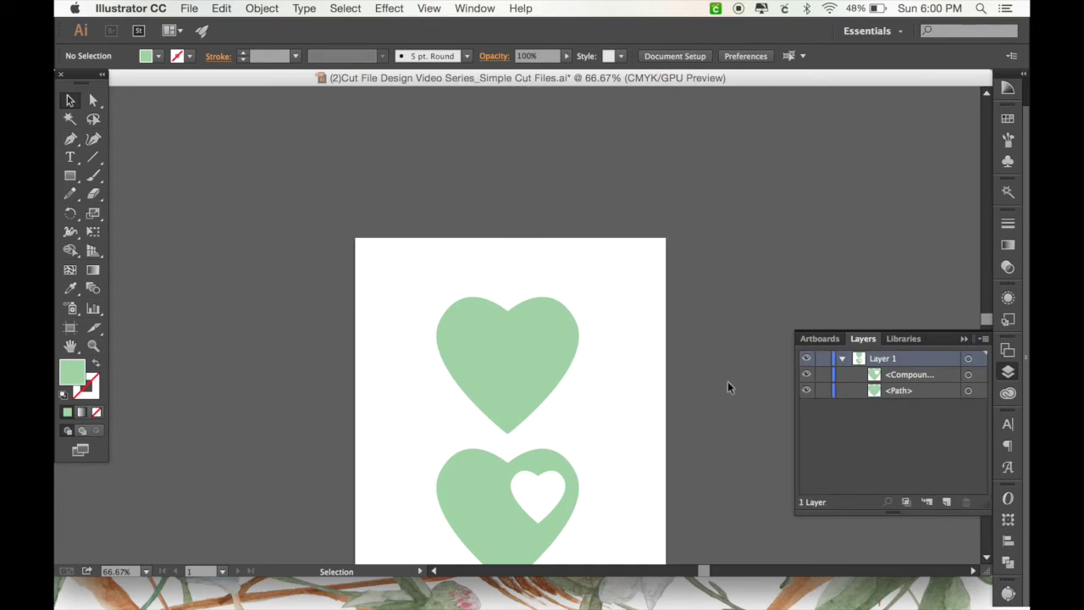
scroll(717, 372, "down", 3)
left_click(559, 305)
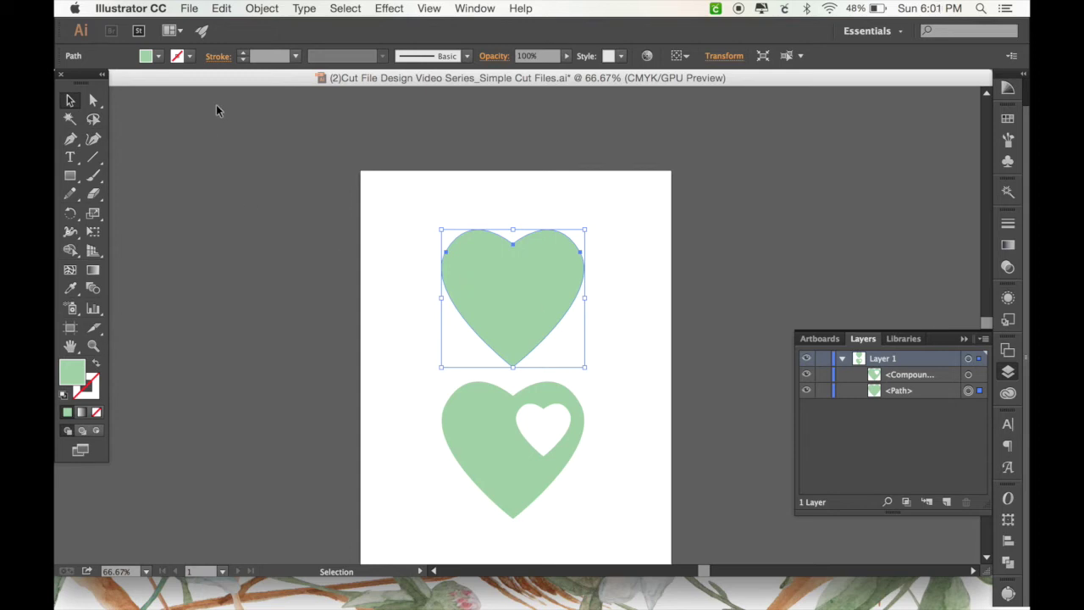
Step: Save As Hearts in SVG (svg) format in the Practice Files folder, accepting default SVG Options
left_click(189, 10)
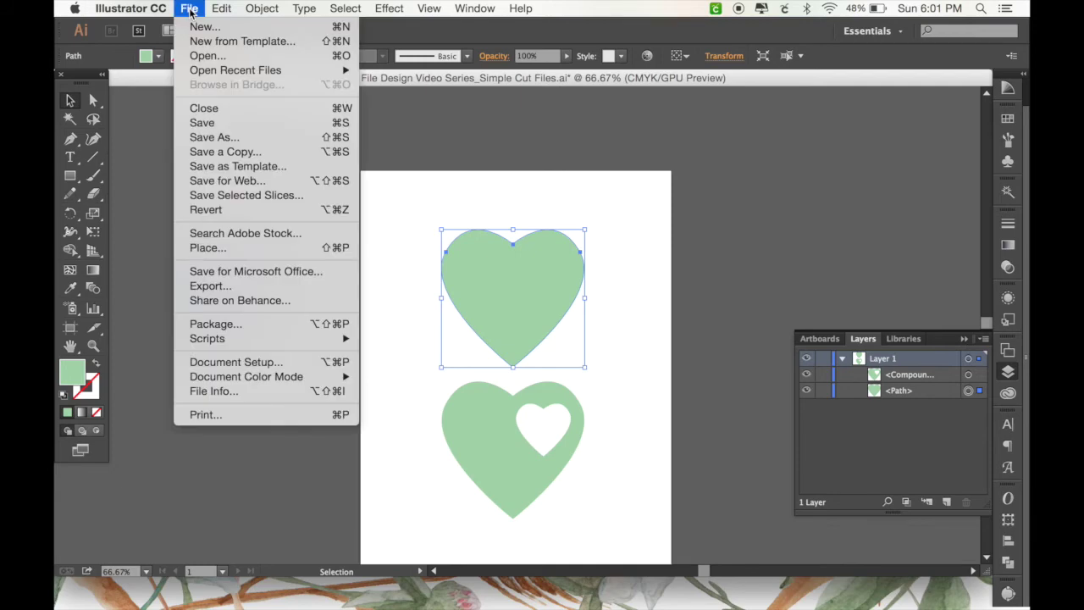
left_click(205, 137)
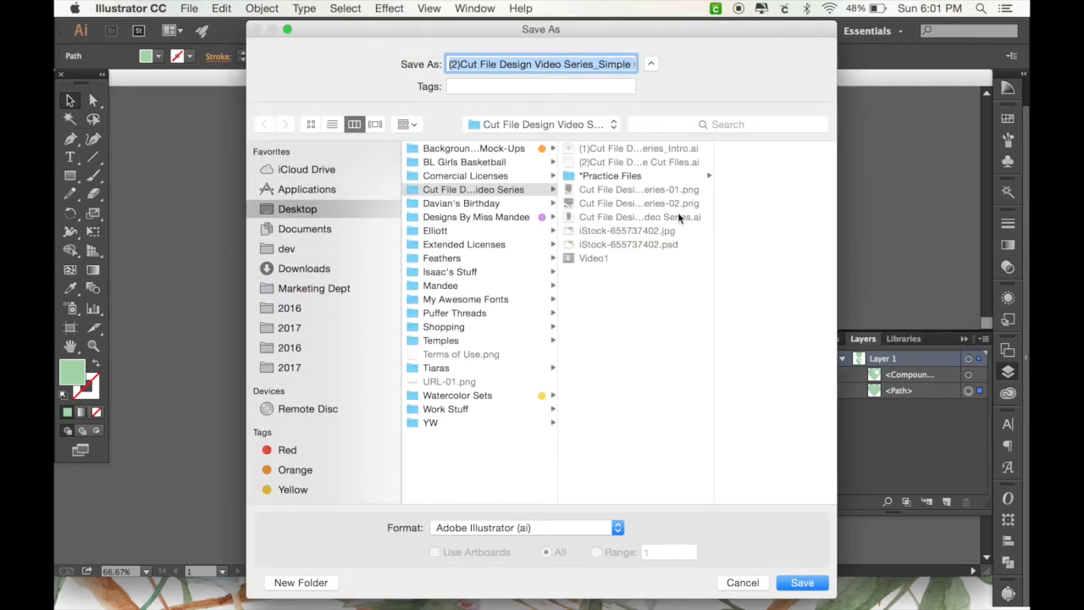
left_click(648, 175)
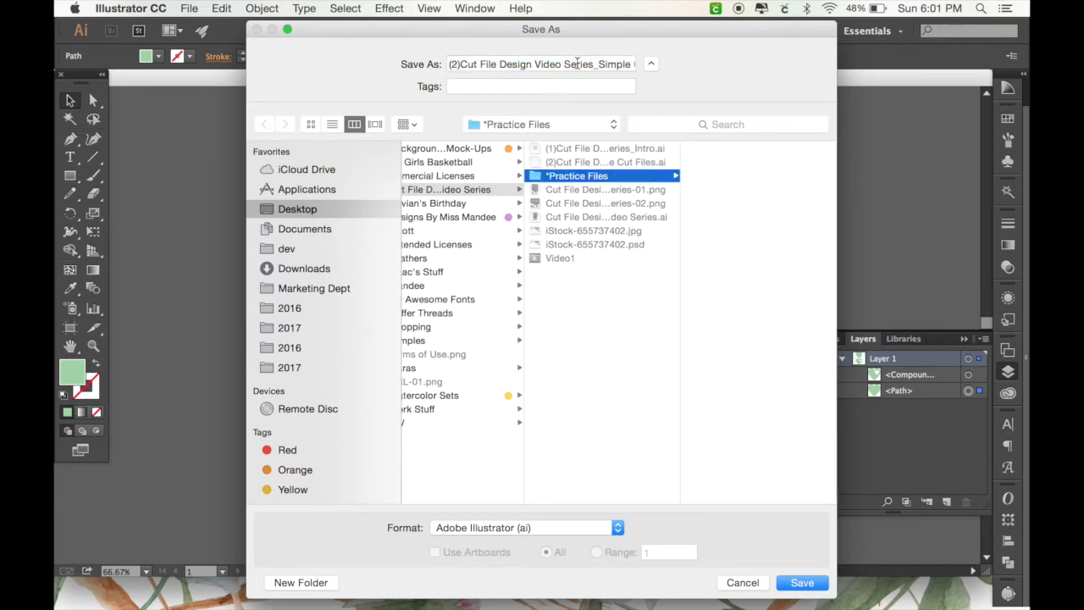
left_click(577, 64)
type("Hearts")
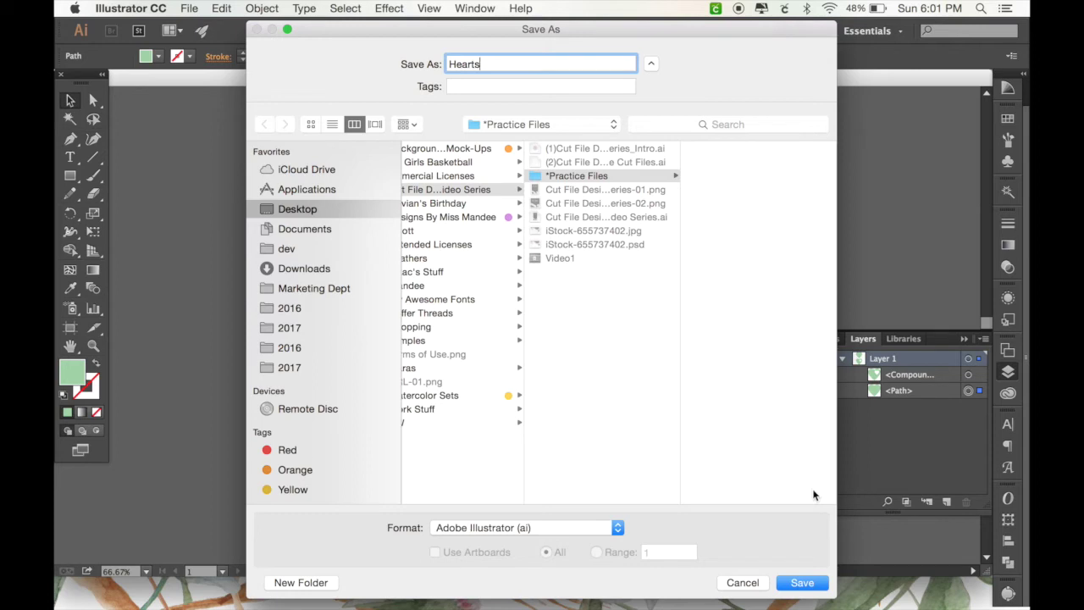
left_click(505, 529)
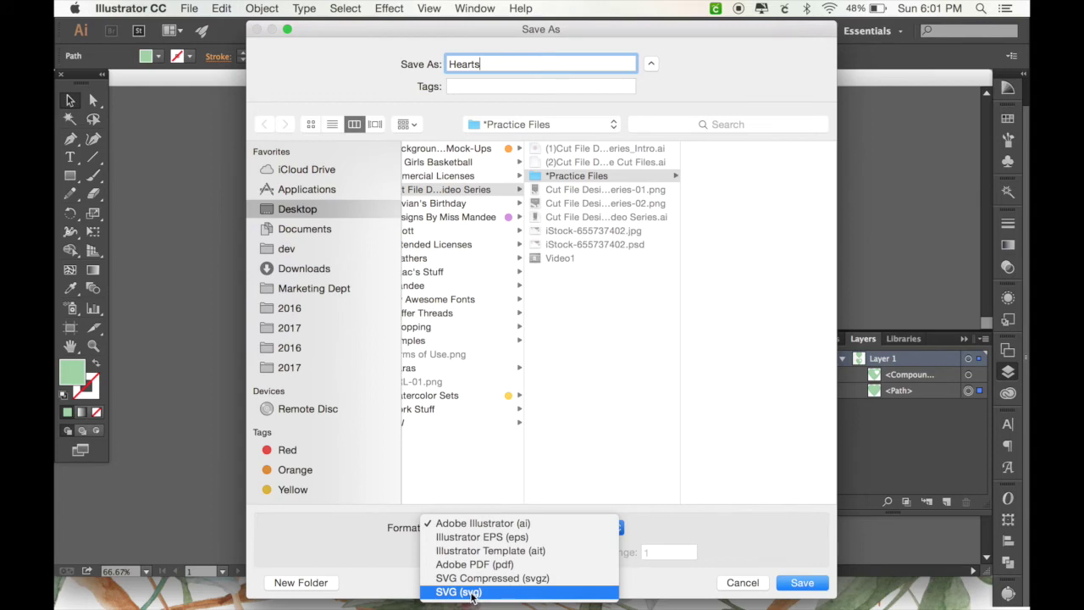
left_click(472, 593)
left_click(800, 583)
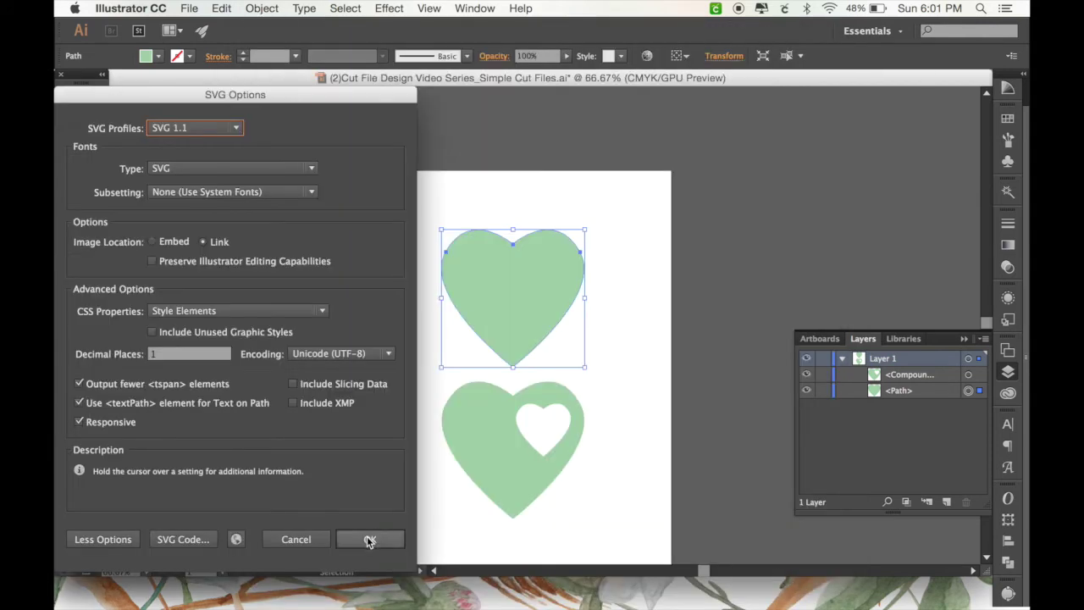
left_click(369, 539)
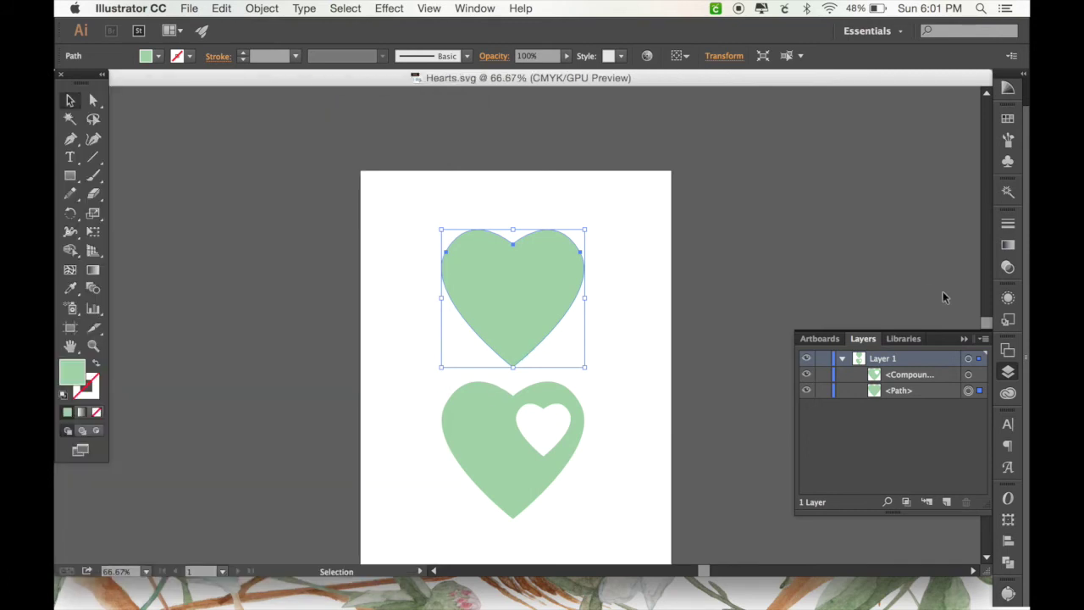
mouse_move(999, 606)
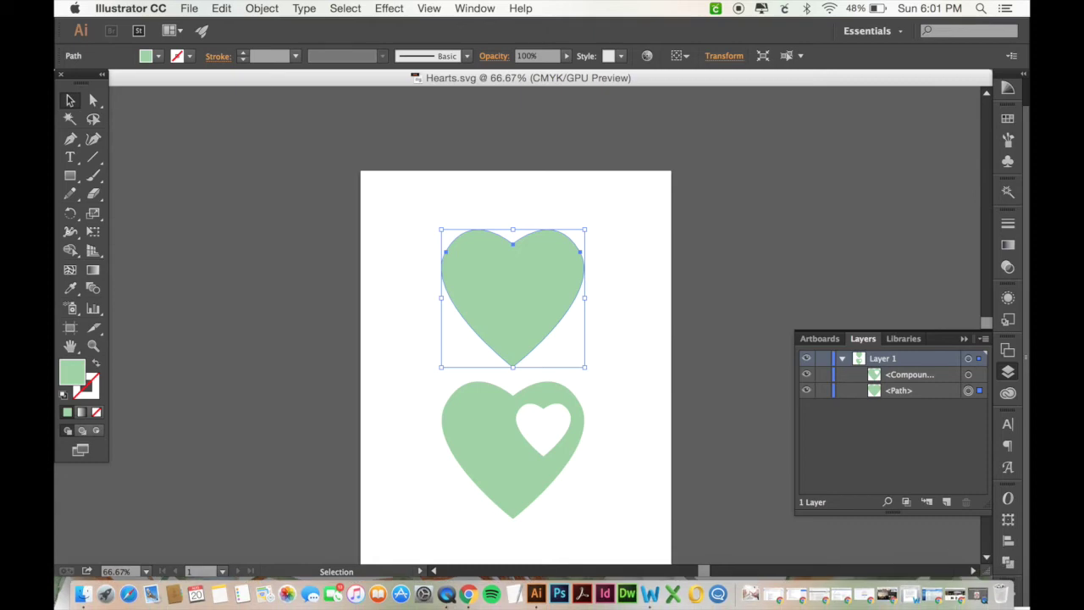
Step: Start a new blank Cricut Design Space project and begin uploading an image from the computer
left_click(961, 598)
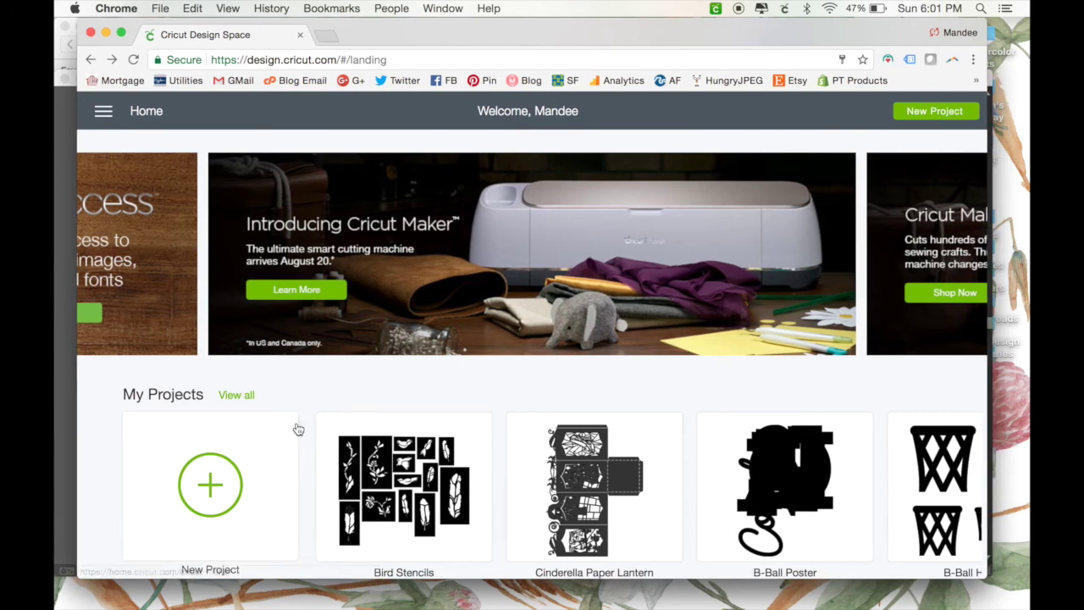
left_click(212, 484)
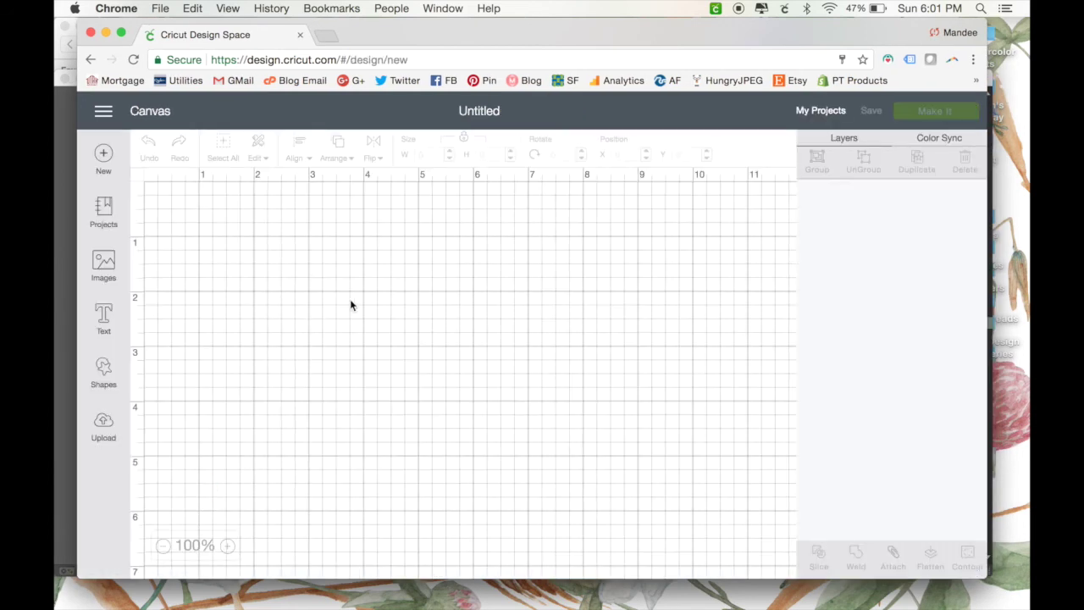
left_click(100, 428)
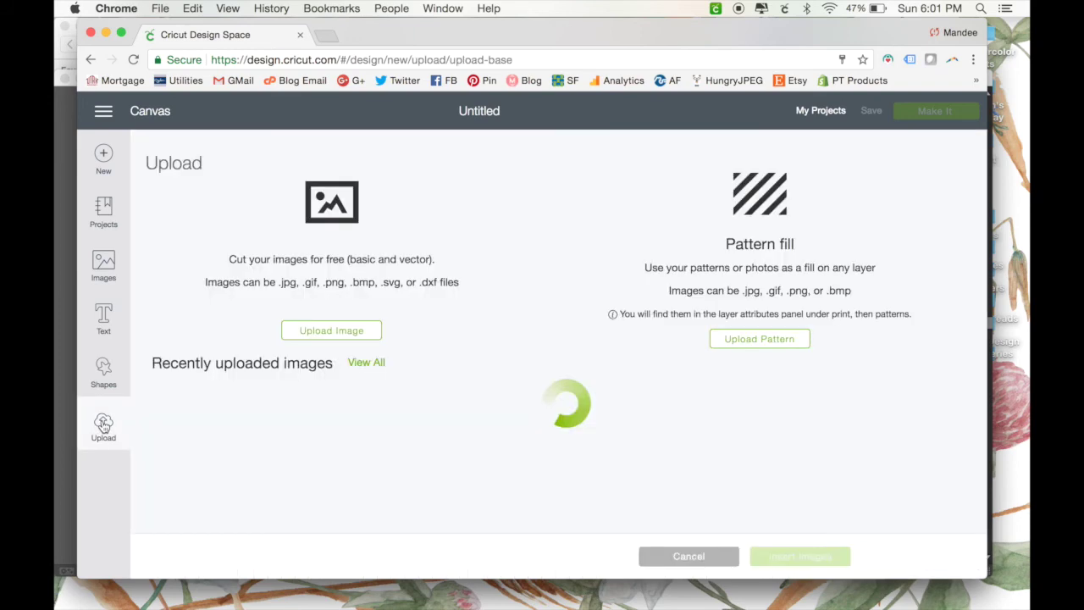
left_click(323, 333)
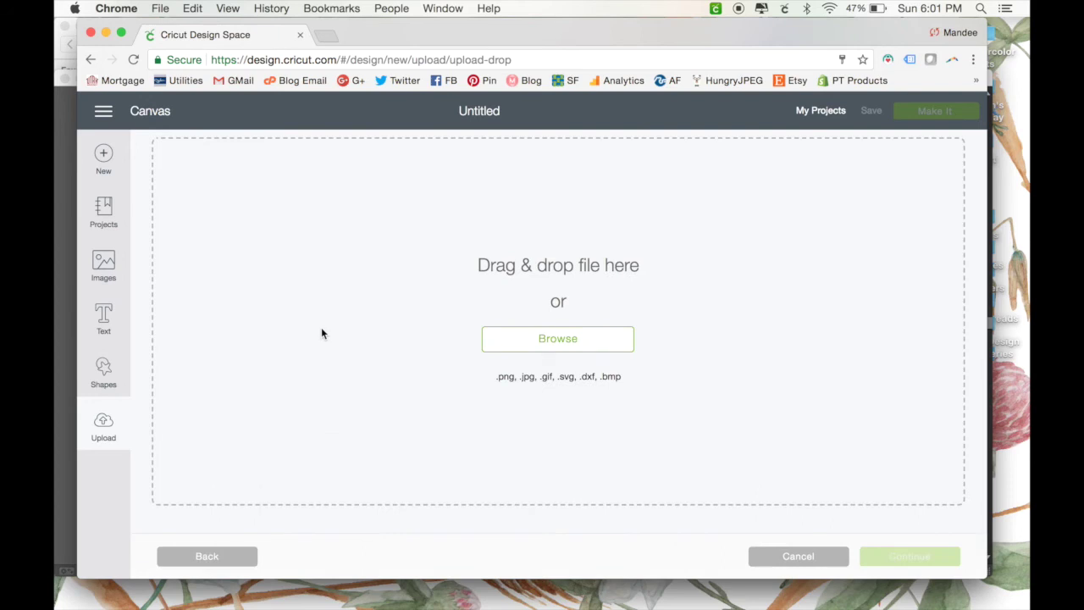
left_click(535, 342)
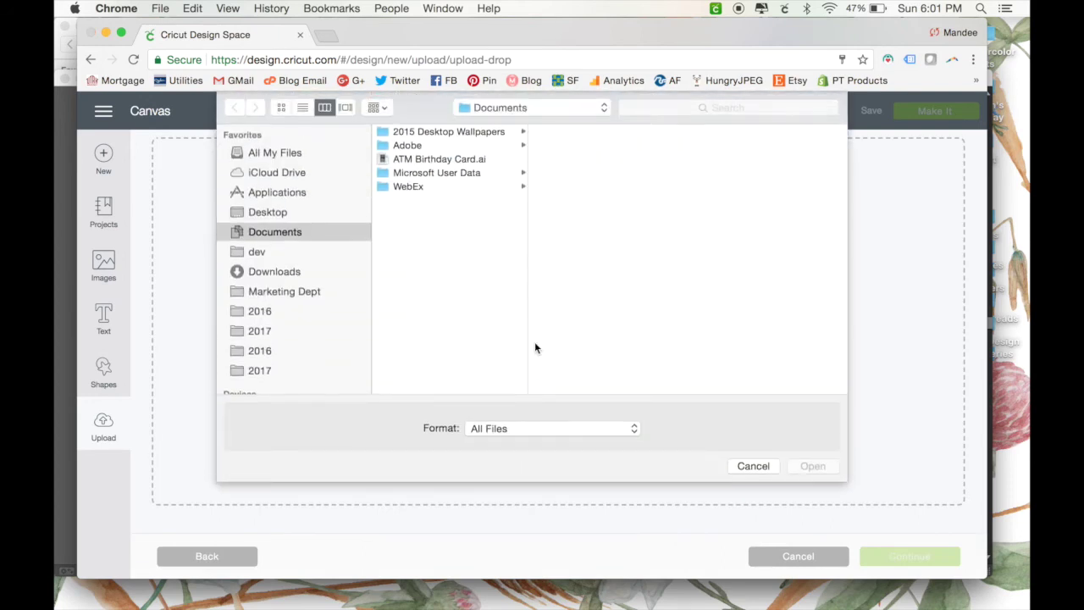
Step: Upload Hearts.svg from Desktop > Cut File series > Practice Files, save it as Hearts, and select it
left_click(268, 212)
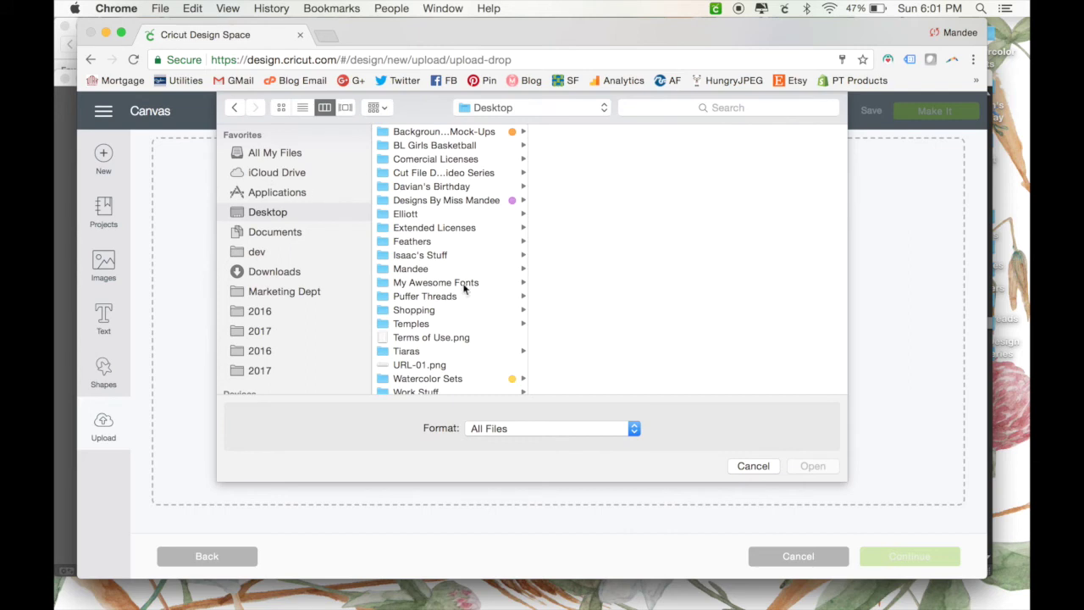
left_click(465, 173)
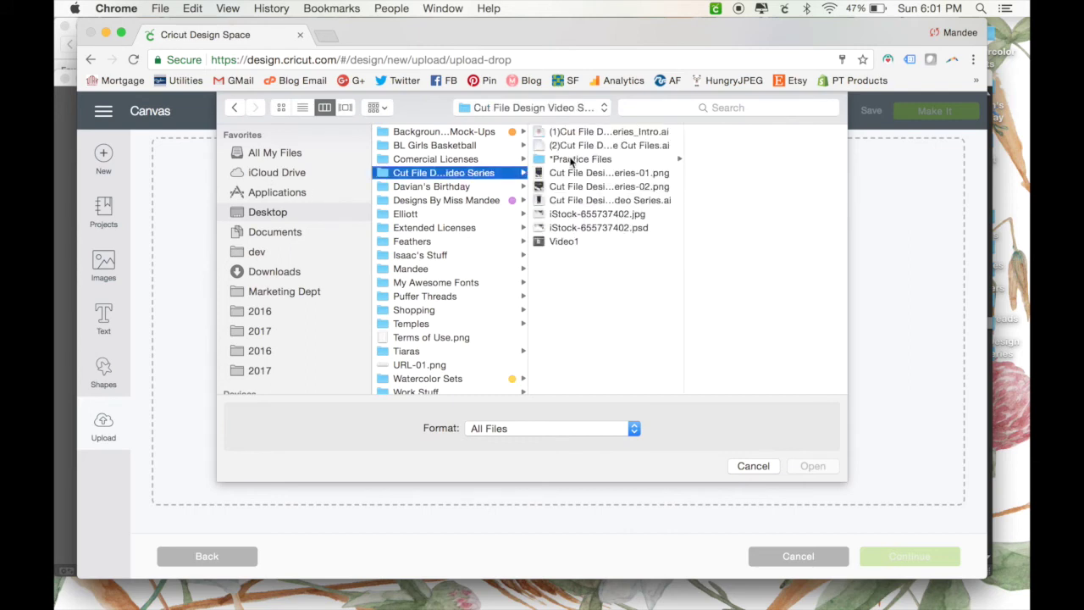
left_click(573, 159)
left_click(744, 133)
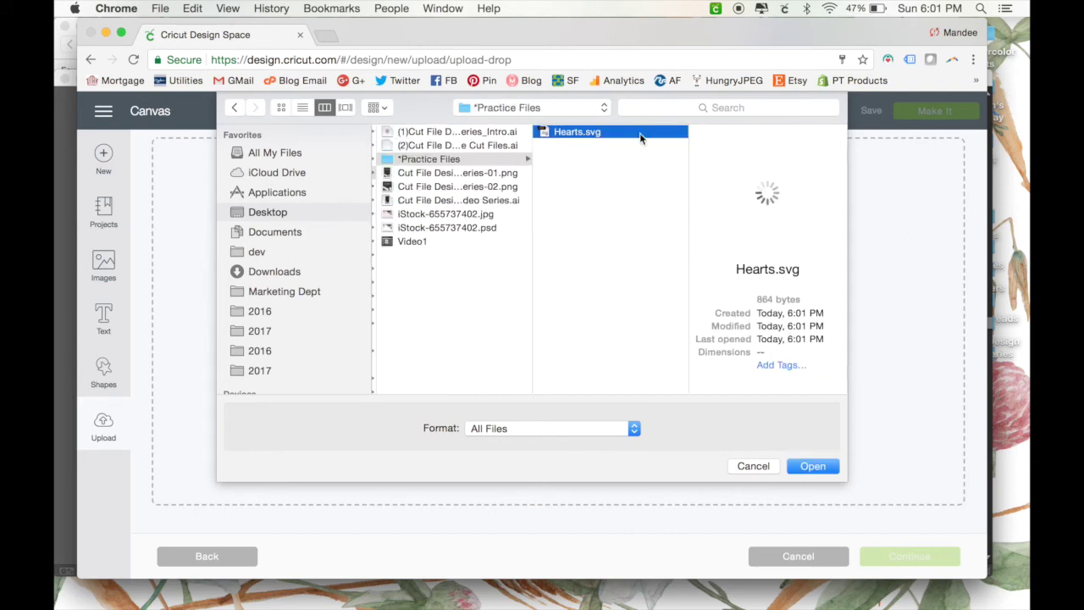
left_click(804, 467)
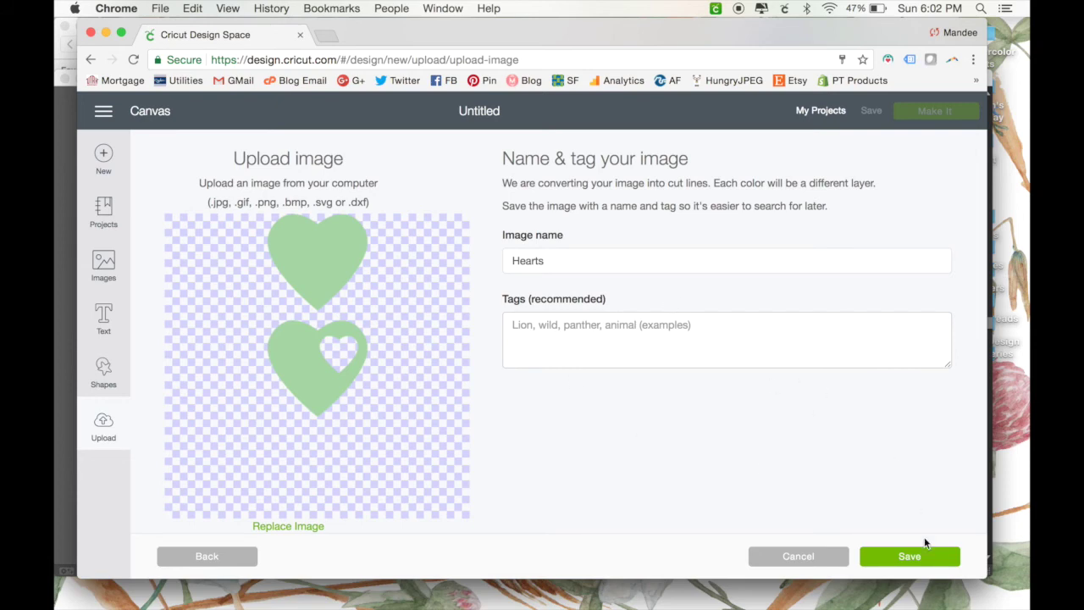
left_click(905, 557)
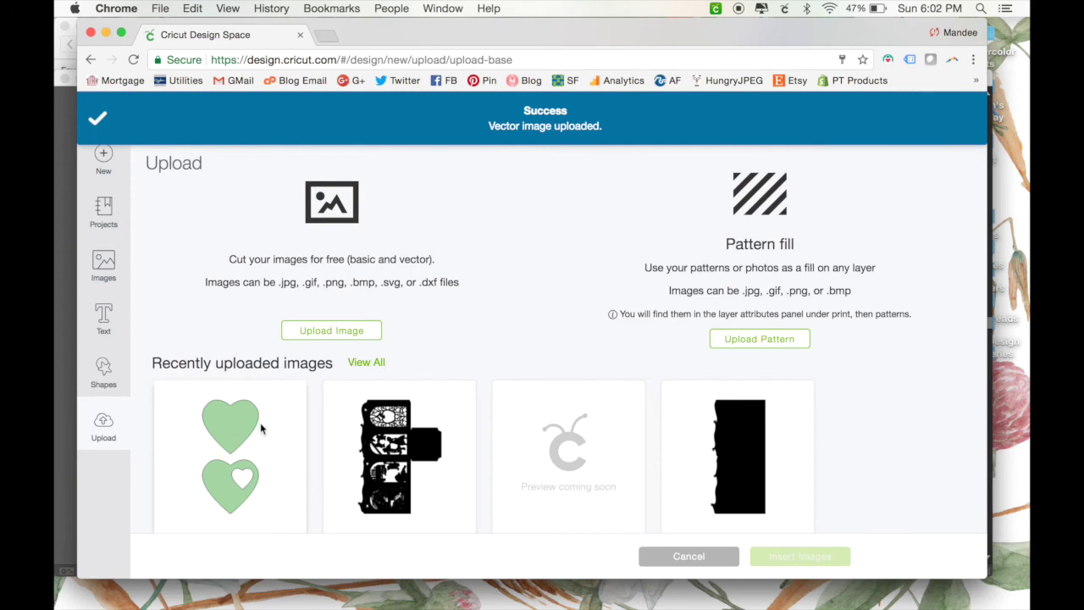
left_click(227, 436)
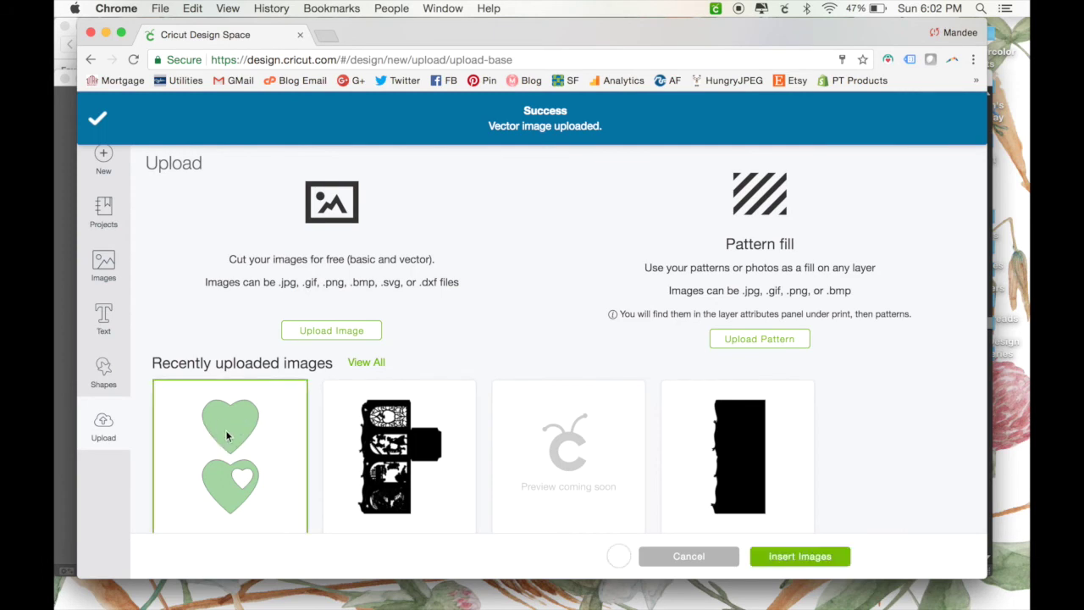
Step: Insert the Hearts image, drag it toward the canvas's top-left, and zoom out to 75%
left_click(825, 558)
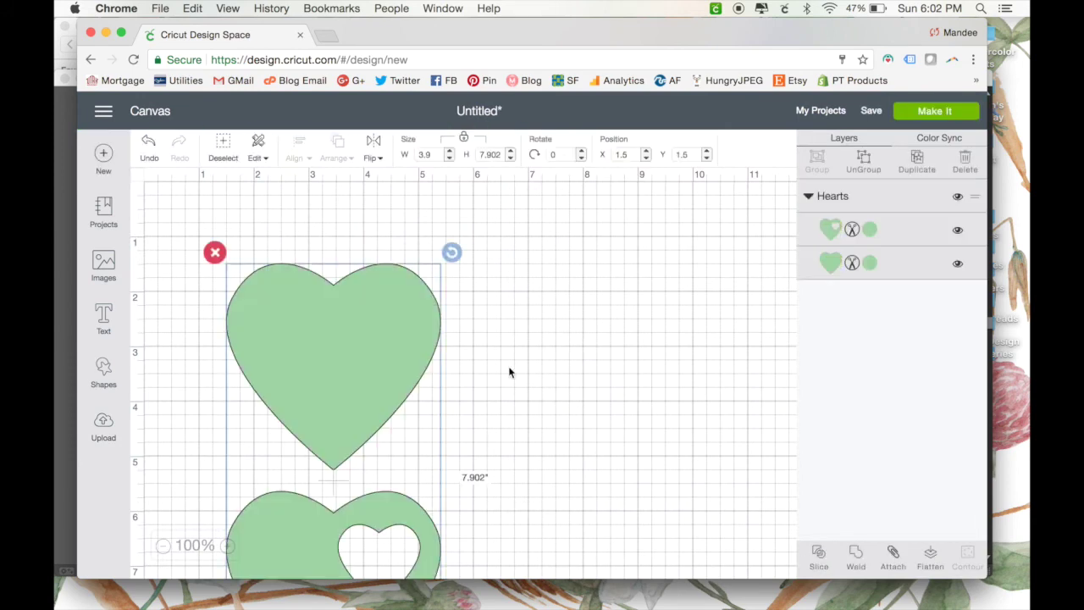
left_click_drag(367, 357, 346, 322)
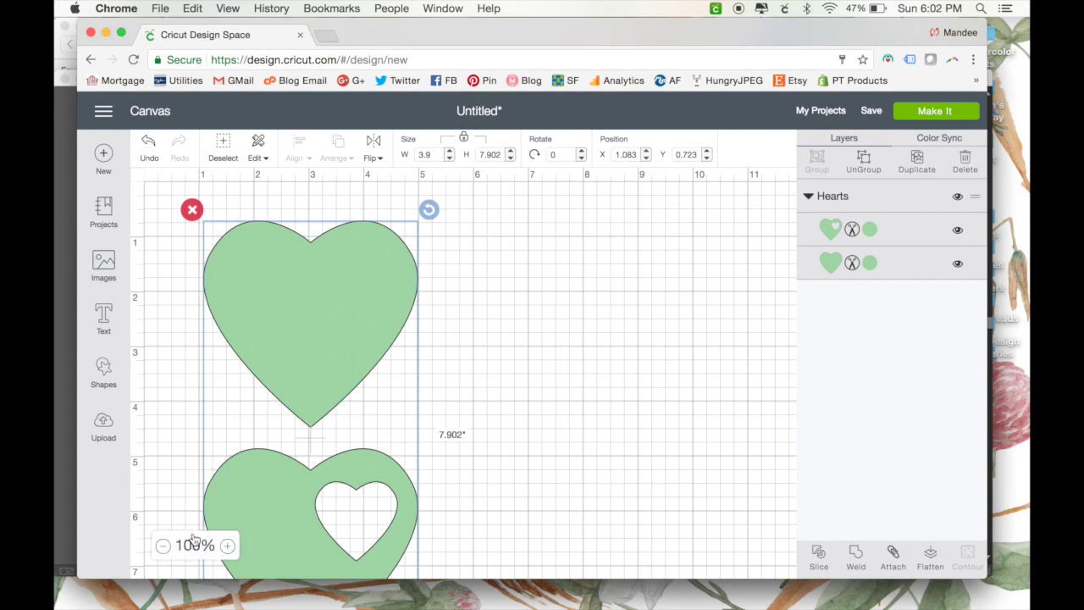
left_click(164, 548)
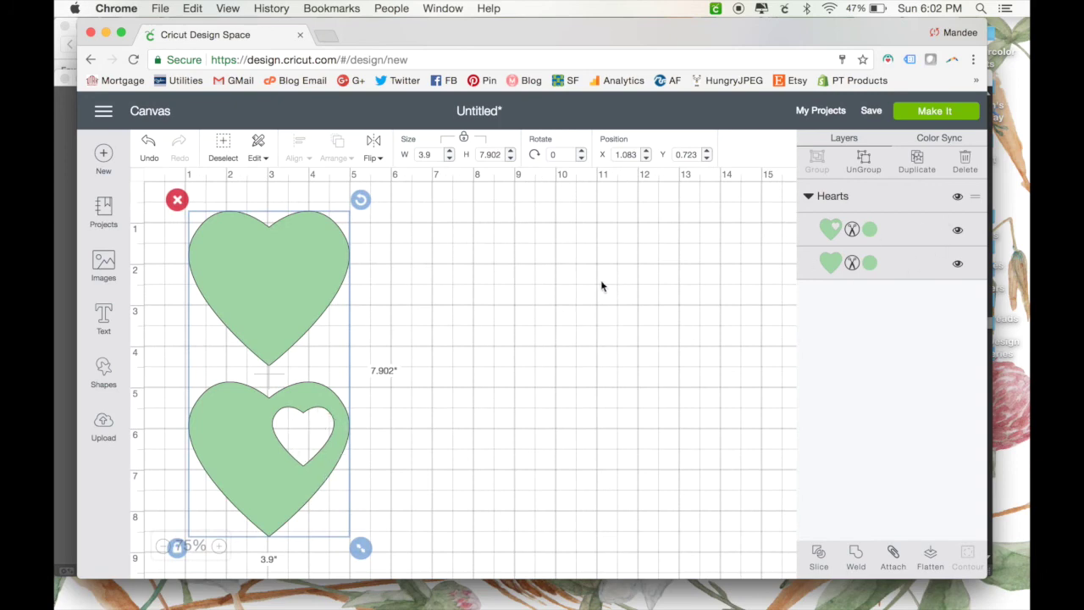
left_click(852, 231)
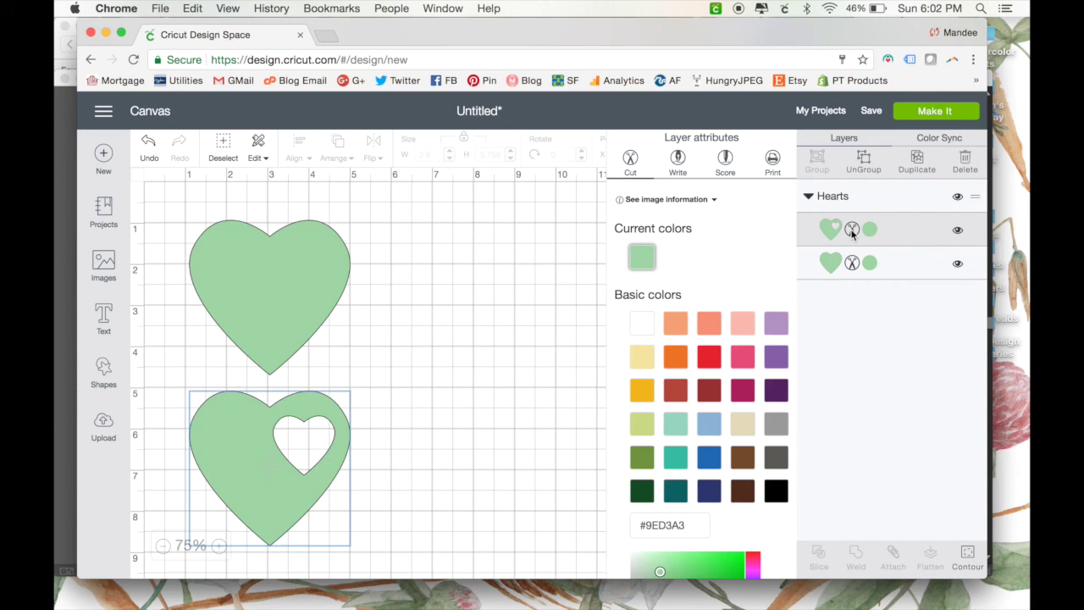
Step: After trying salmon and rose, colour the lower cut-out heart Mango orange and preview the mats
left_click(710, 329)
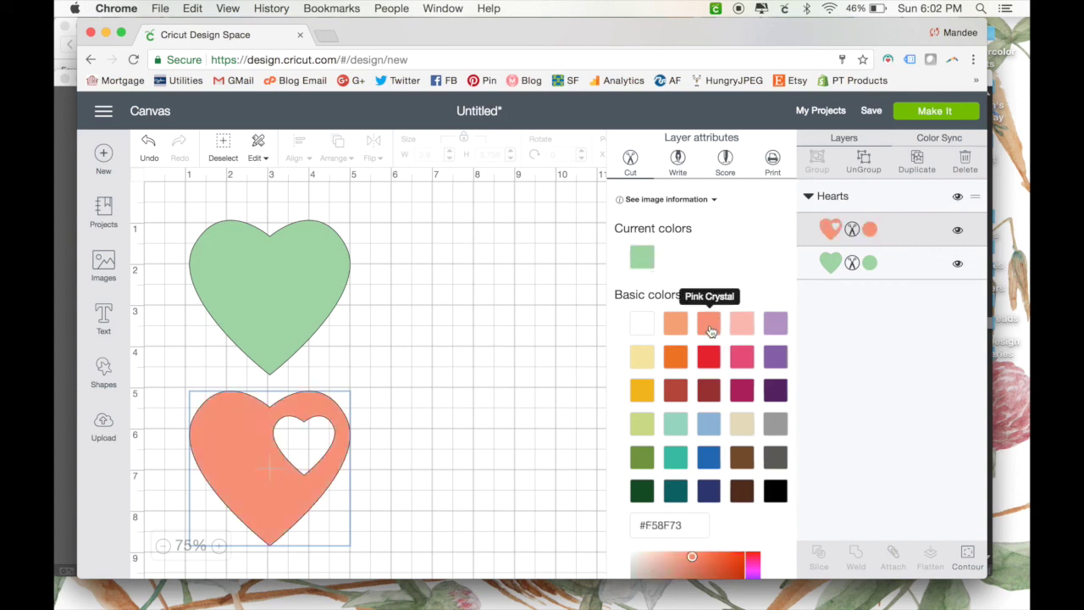
left_click(741, 356)
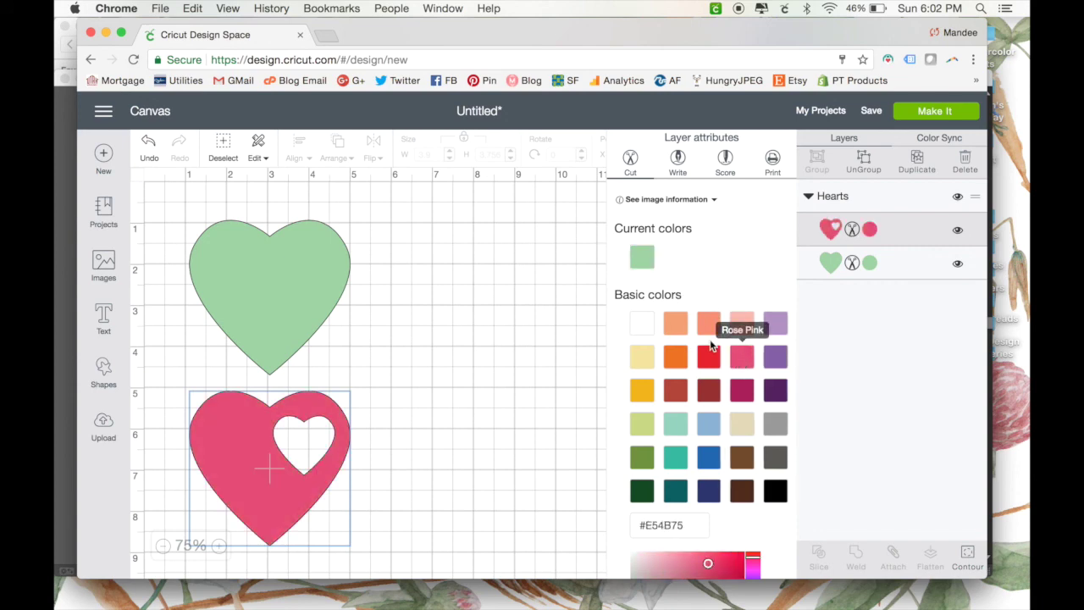
left_click(676, 325)
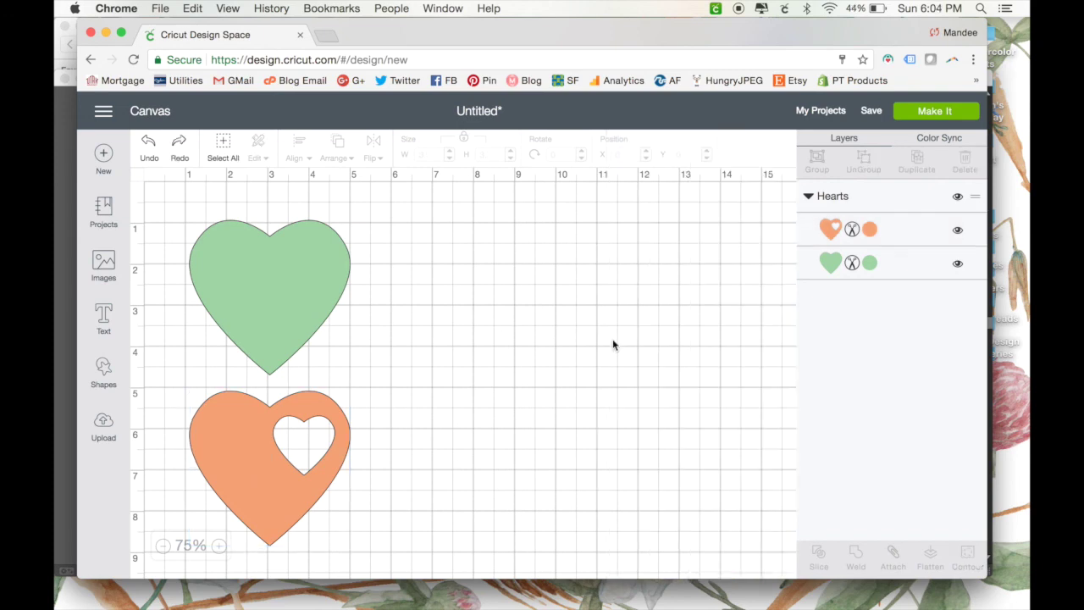
left_click(924, 112)
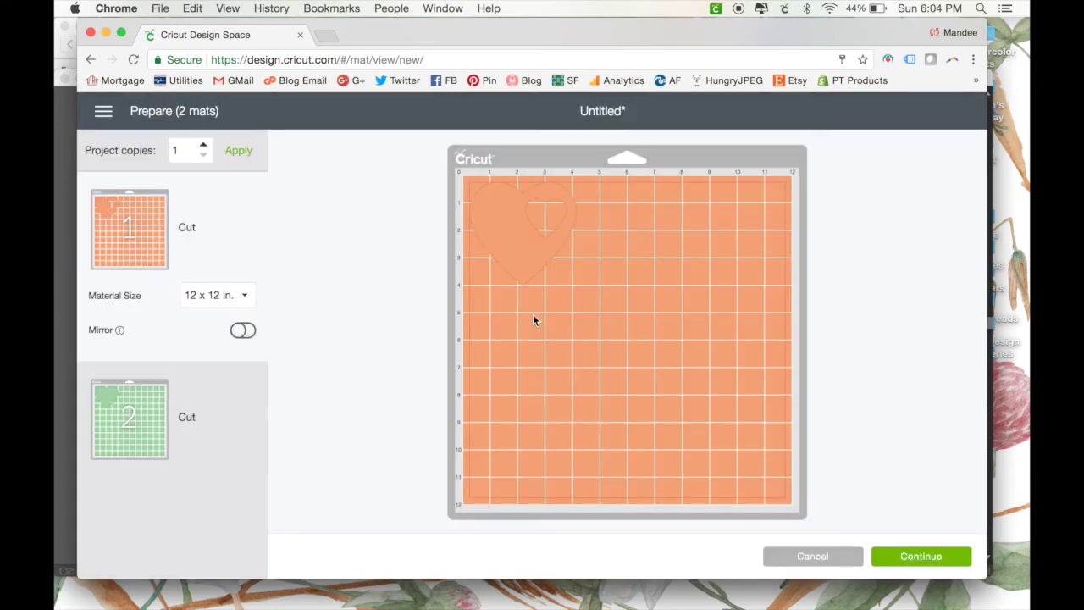
left_click(143, 399)
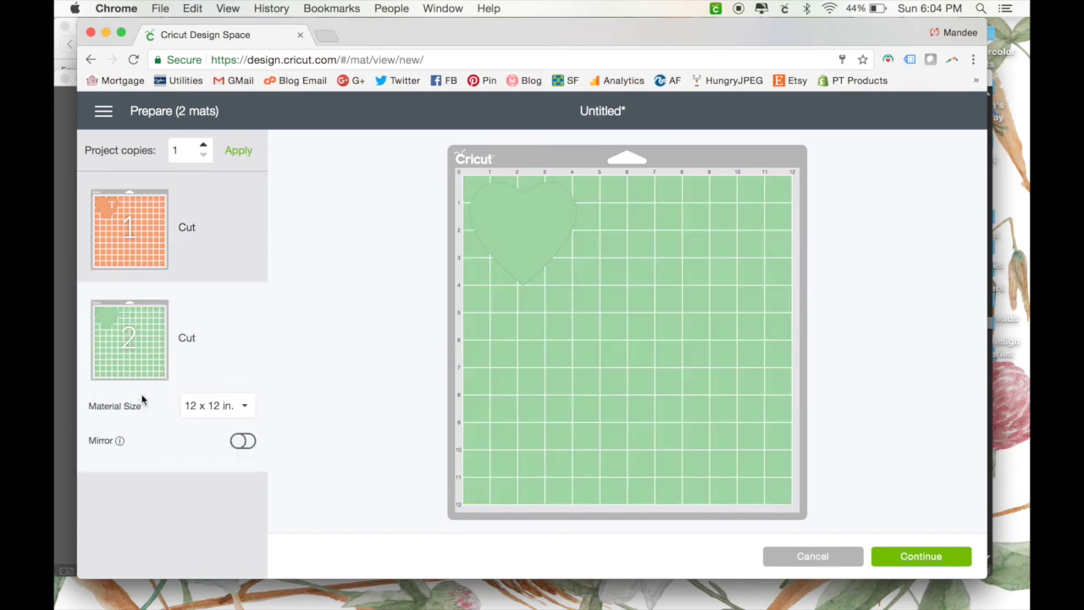
left_click(143, 214)
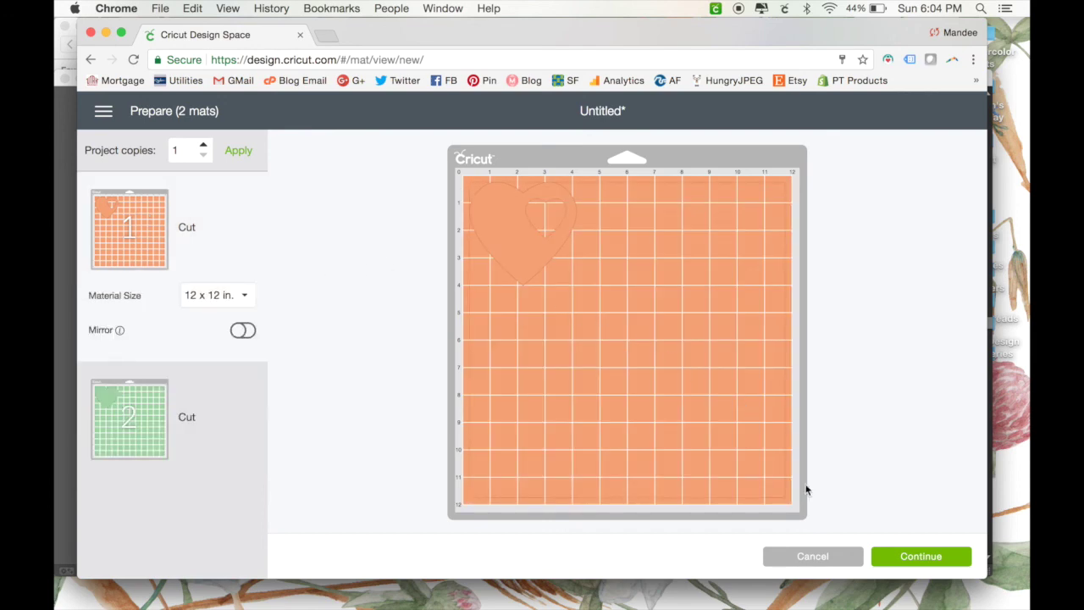
left_click(803, 557)
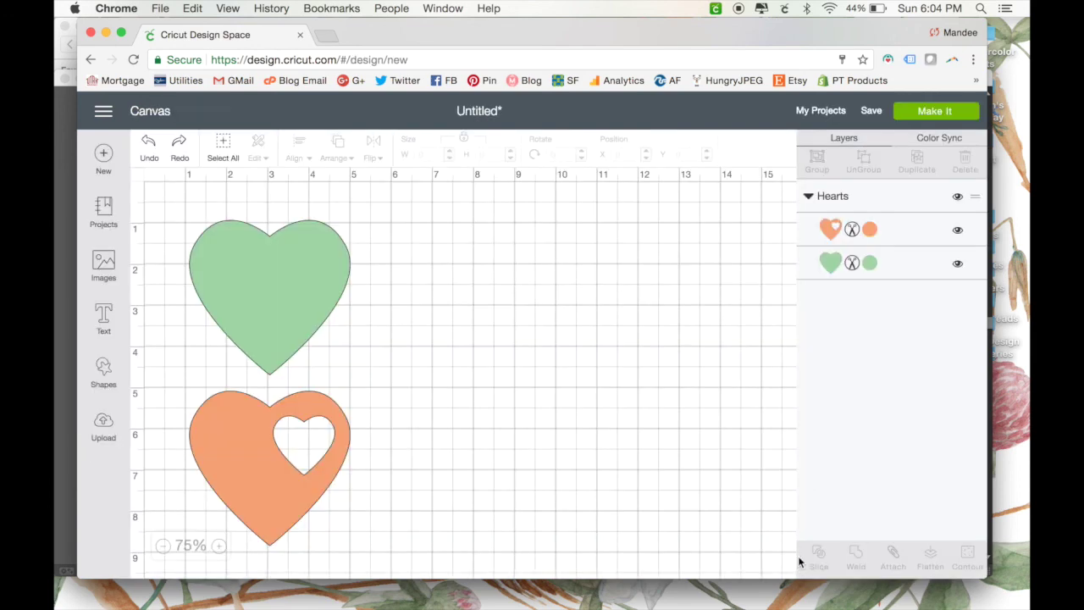
Step: Select both heart layers, attach them, and send them to the Prepare screen with Make It
left_click(891, 244)
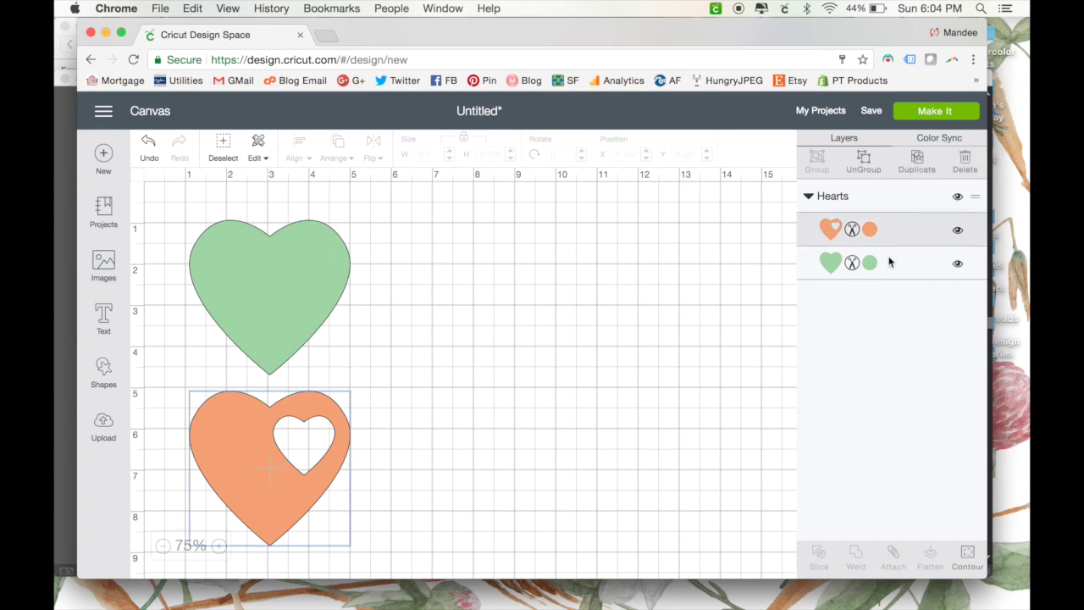
left_click(890, 263, "shift")
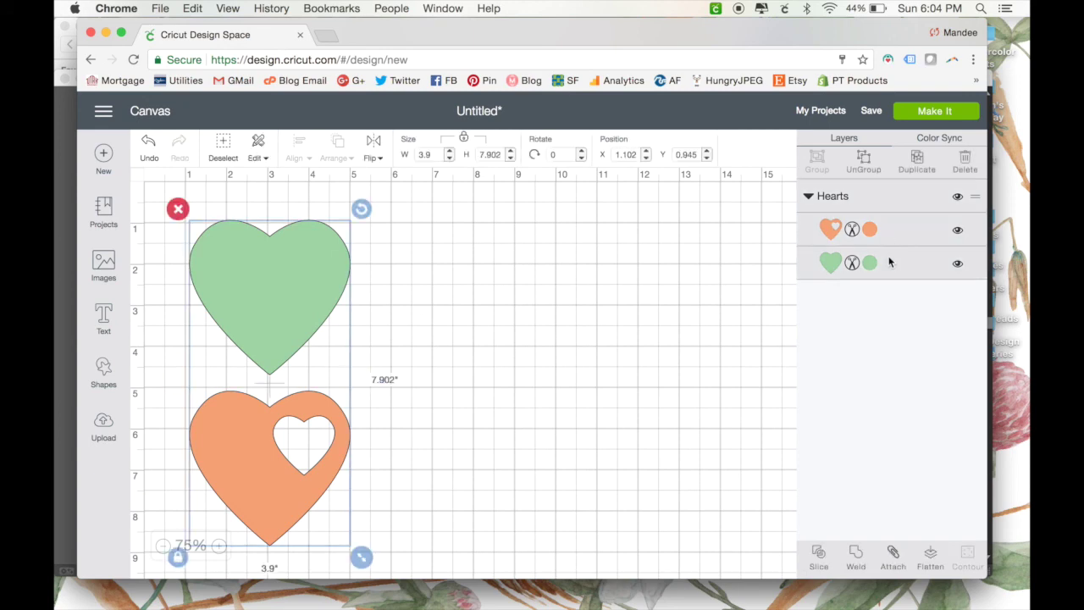
left_click(894, 560)
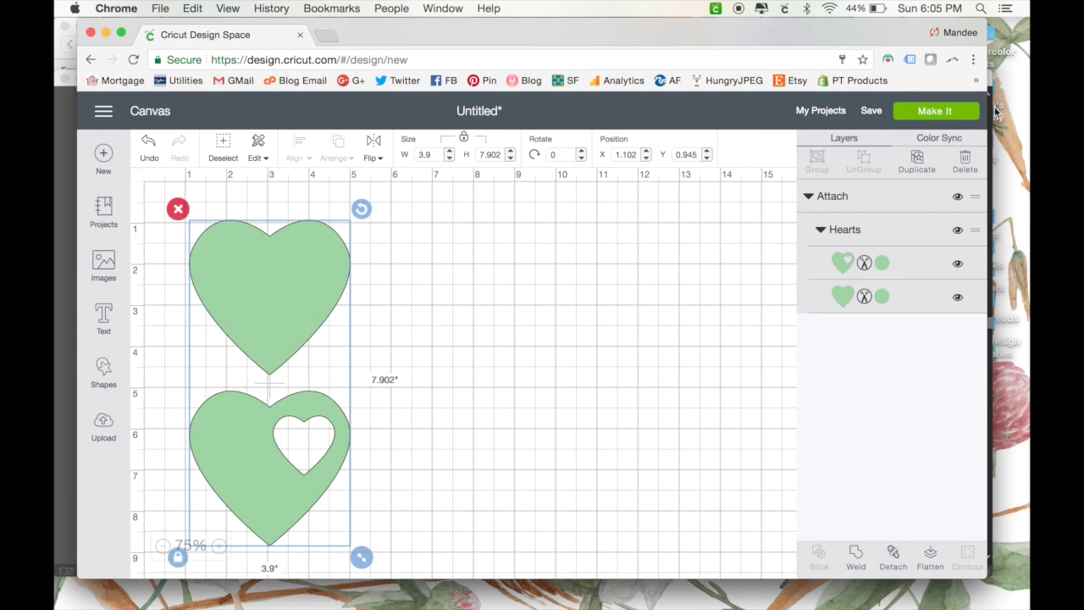
left_click(947, 111)
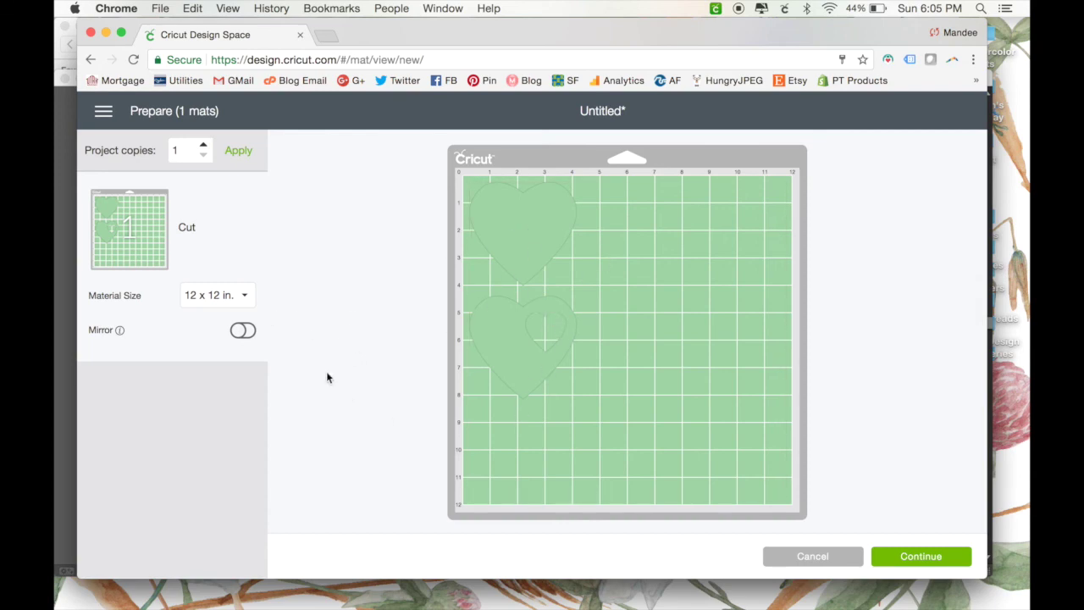
Step: Set the mat's material size to 8.5 x 11 in. and continue
left_click(243, 297)
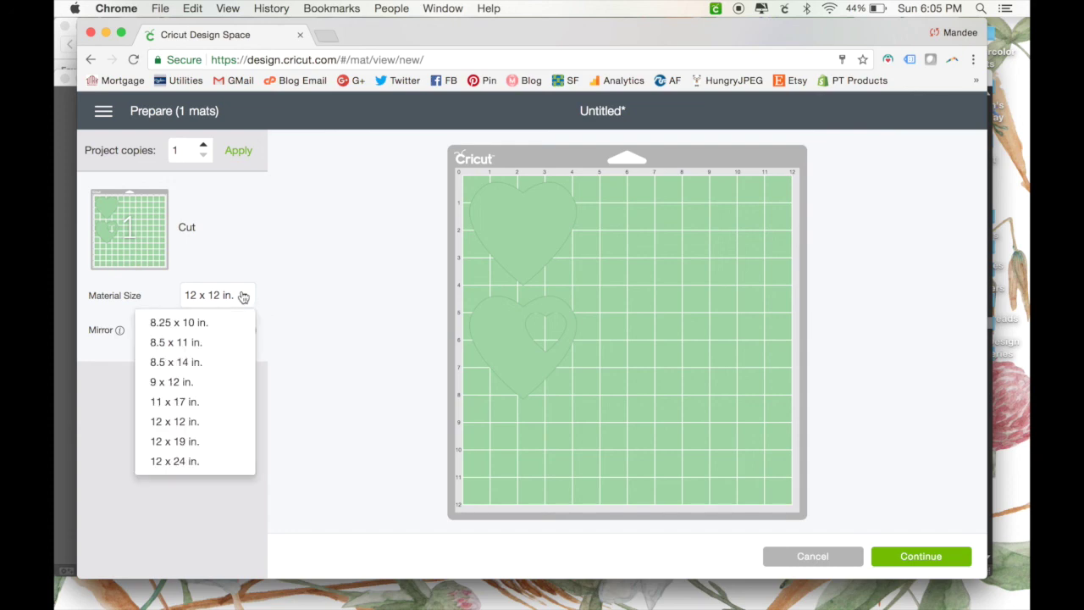
left_click(202, 343)
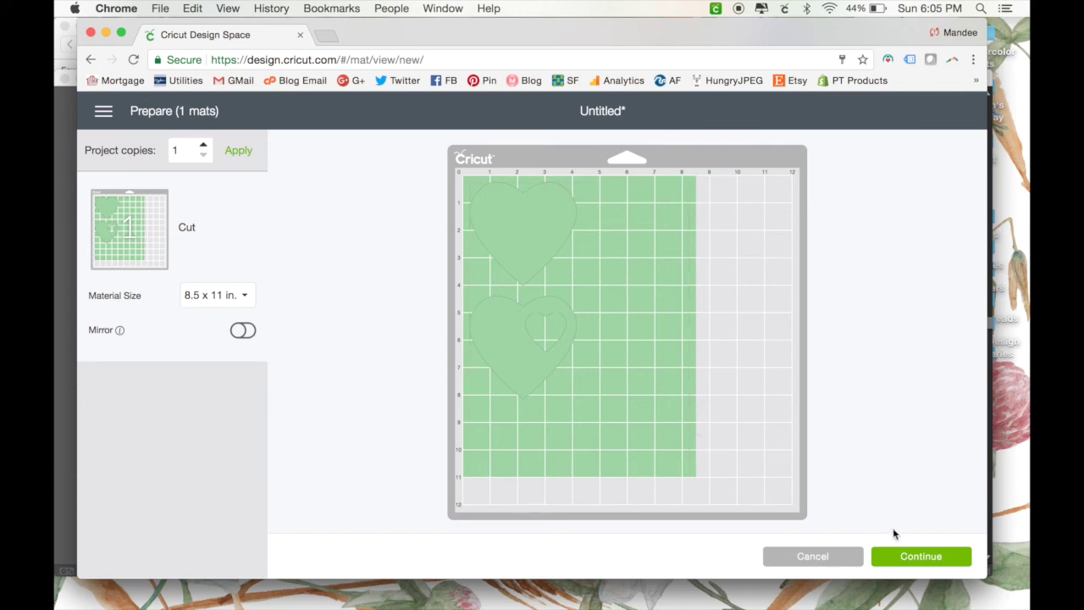
left_click(898, 557)
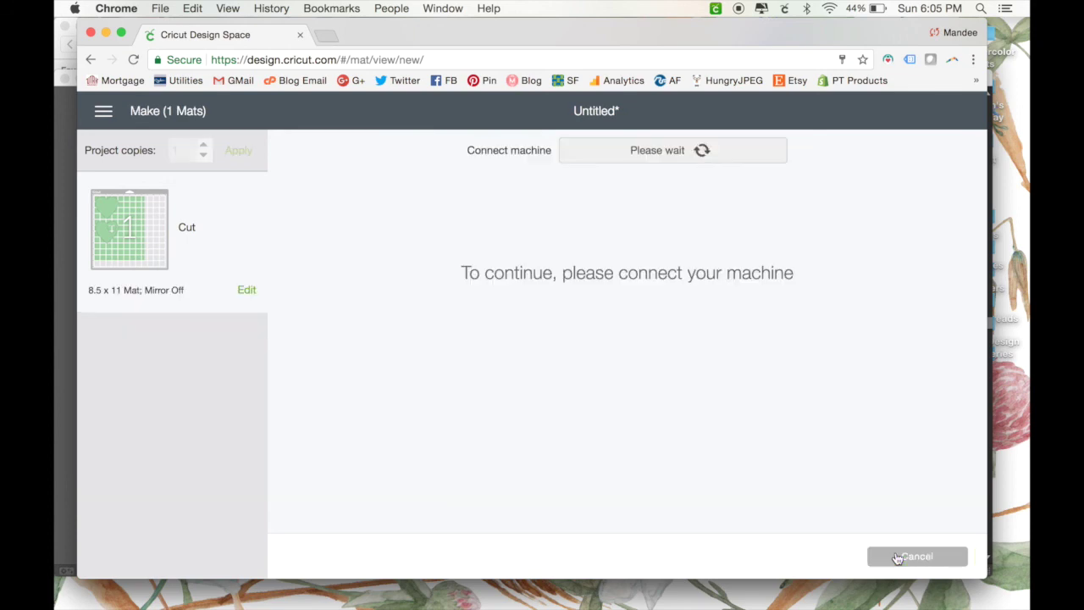